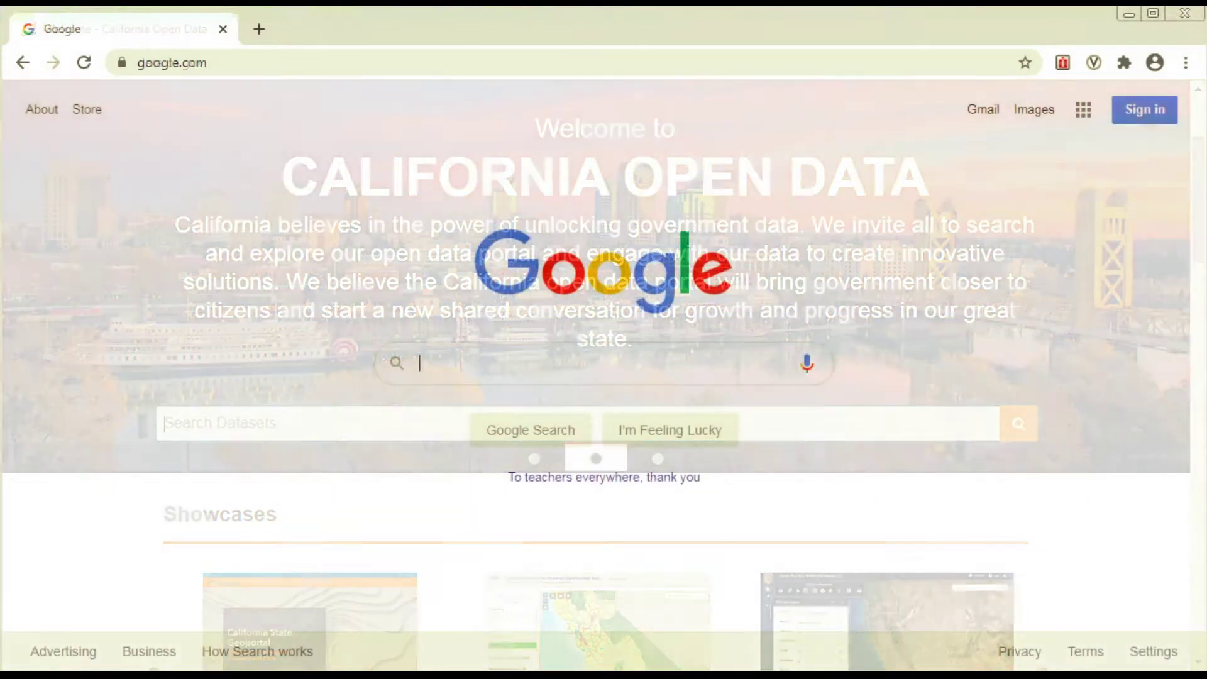
# Step: Search the web for "California open data" and open the California Open Data welcome page
pyautogui.write('fornia ')
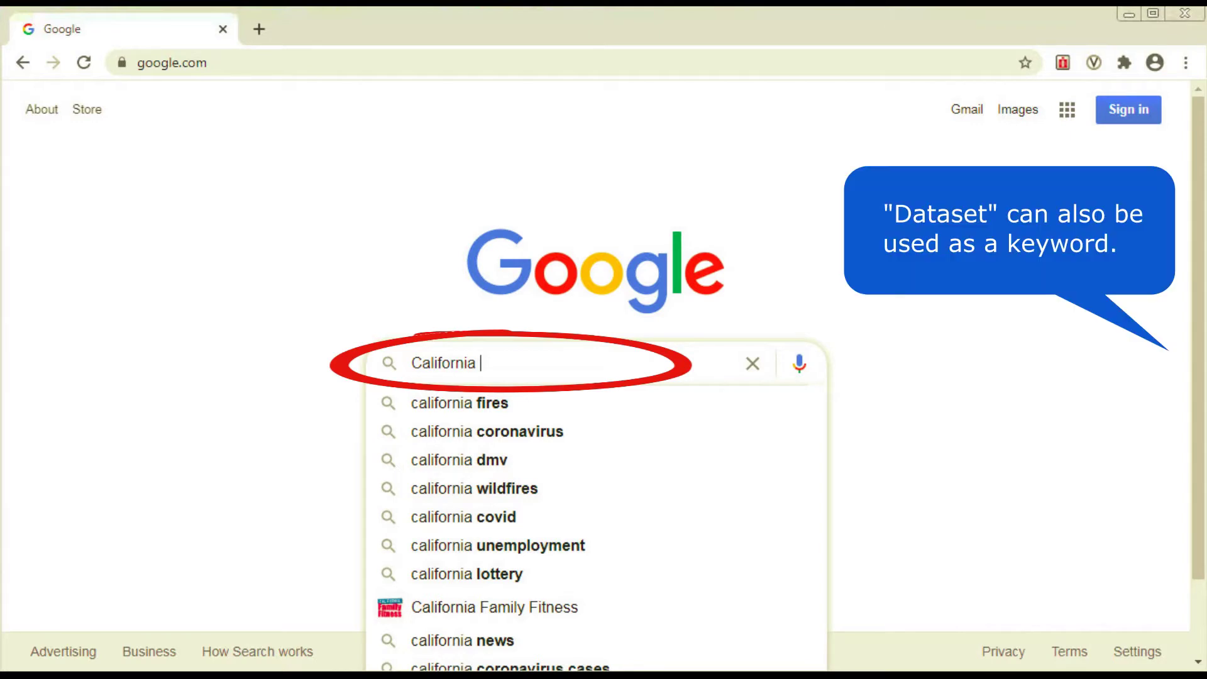
pyautogui.write('open data')
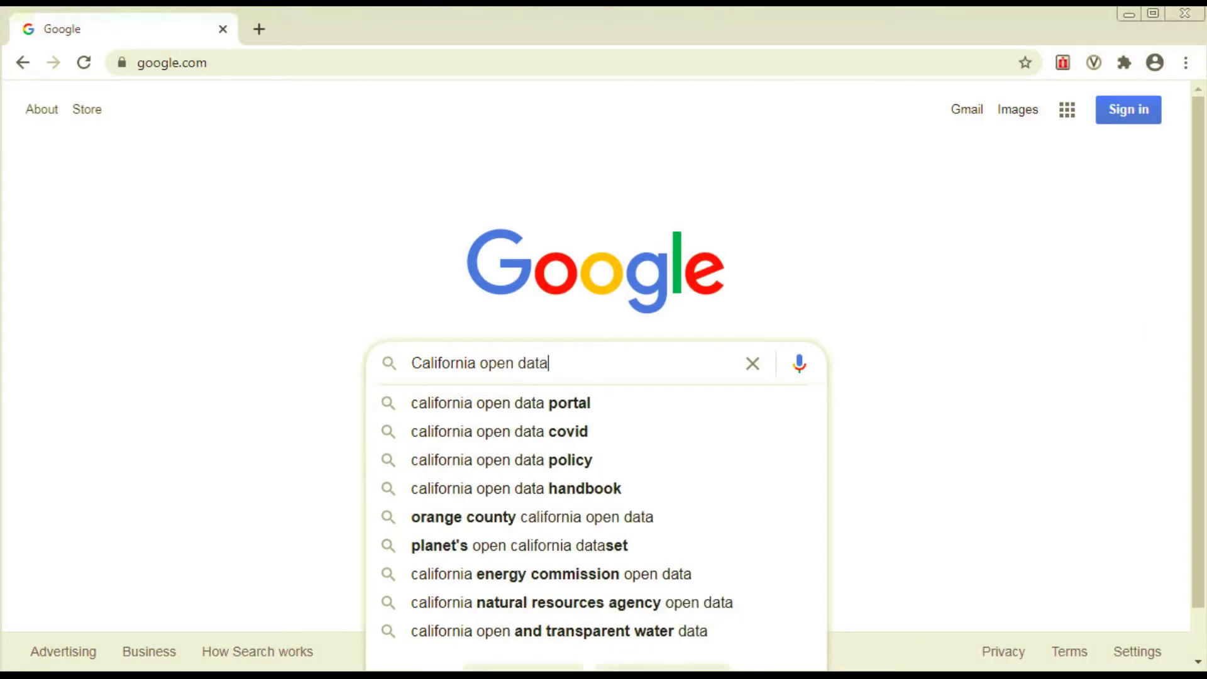
pyautogui.press('Return')
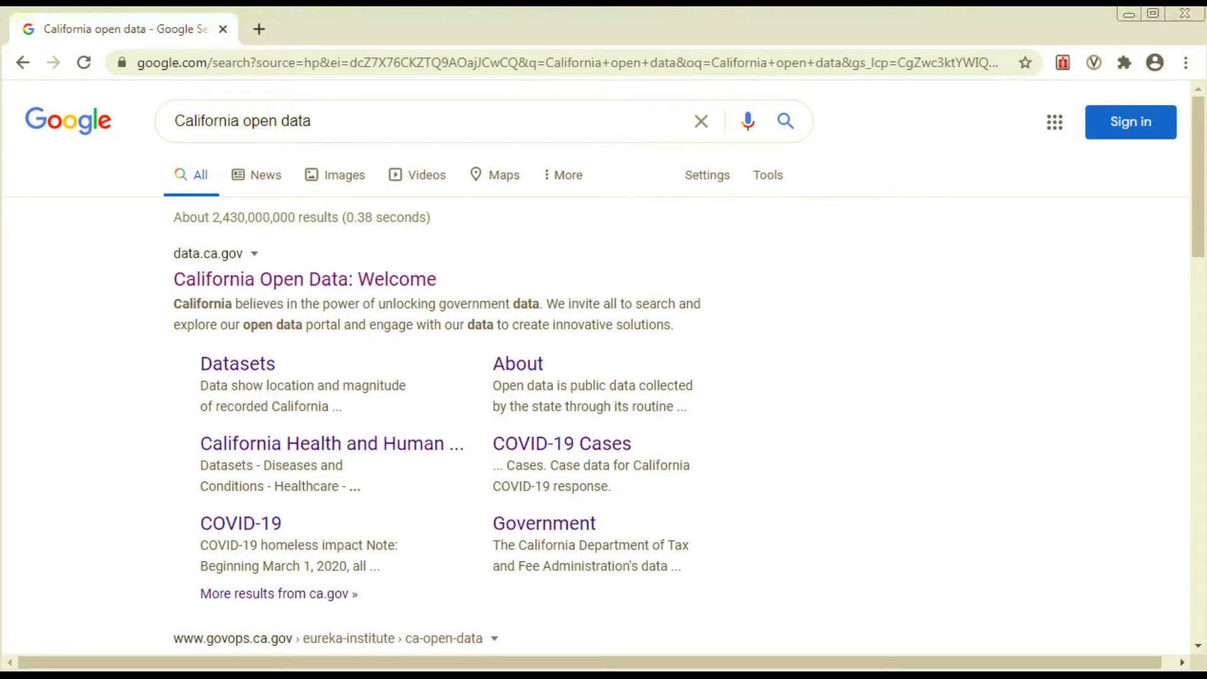
pyautogui.click(268, 284)
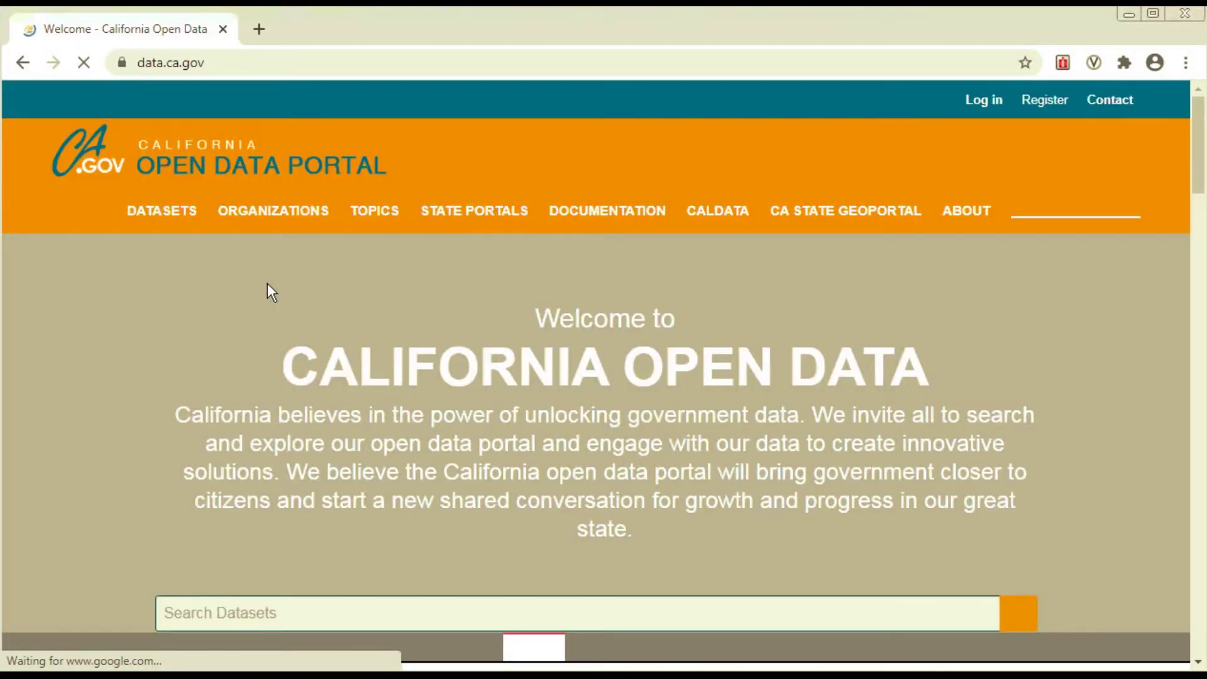
# Step: Search the portal's datasets for "Lyme disease"
pyautogui.scroll(-3, 341, 346)
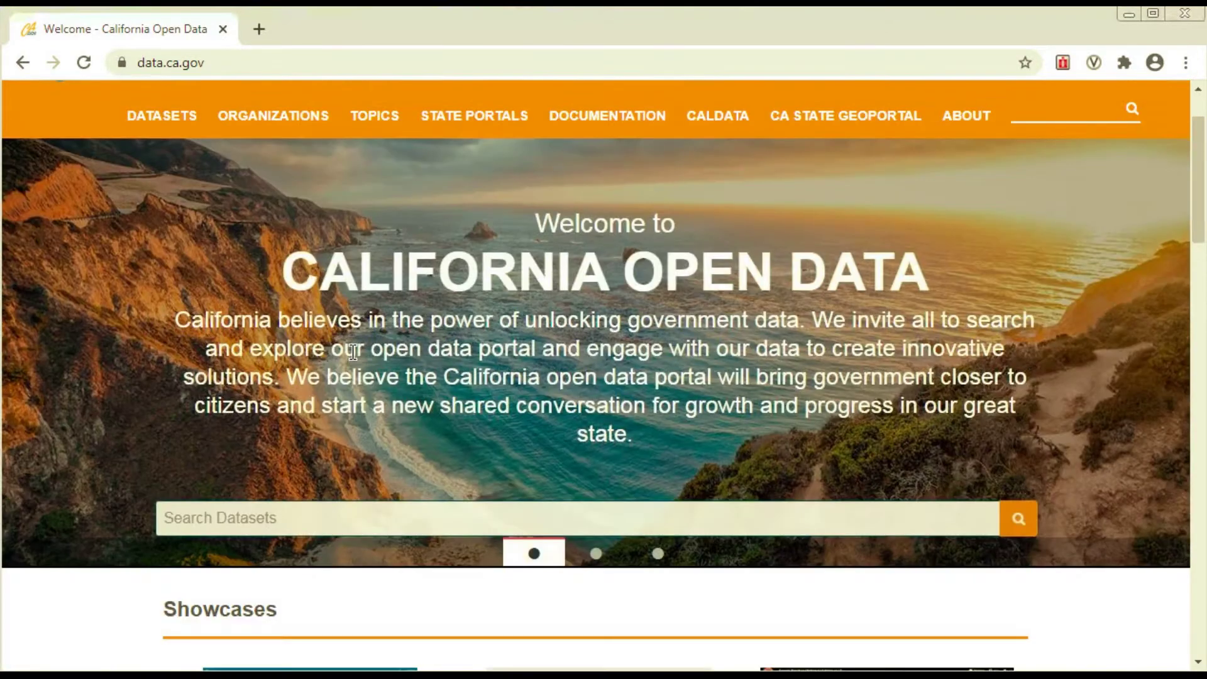
pyautogui.click(287, 422)
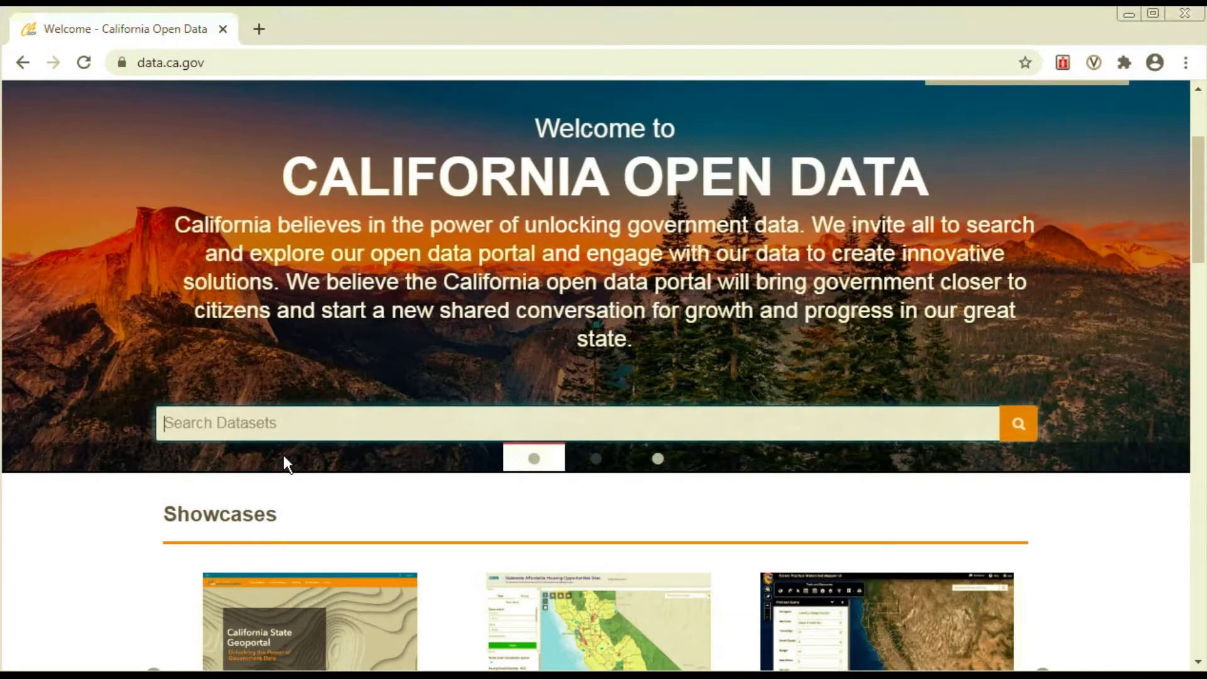
pyautogui.write('Lyme disease')
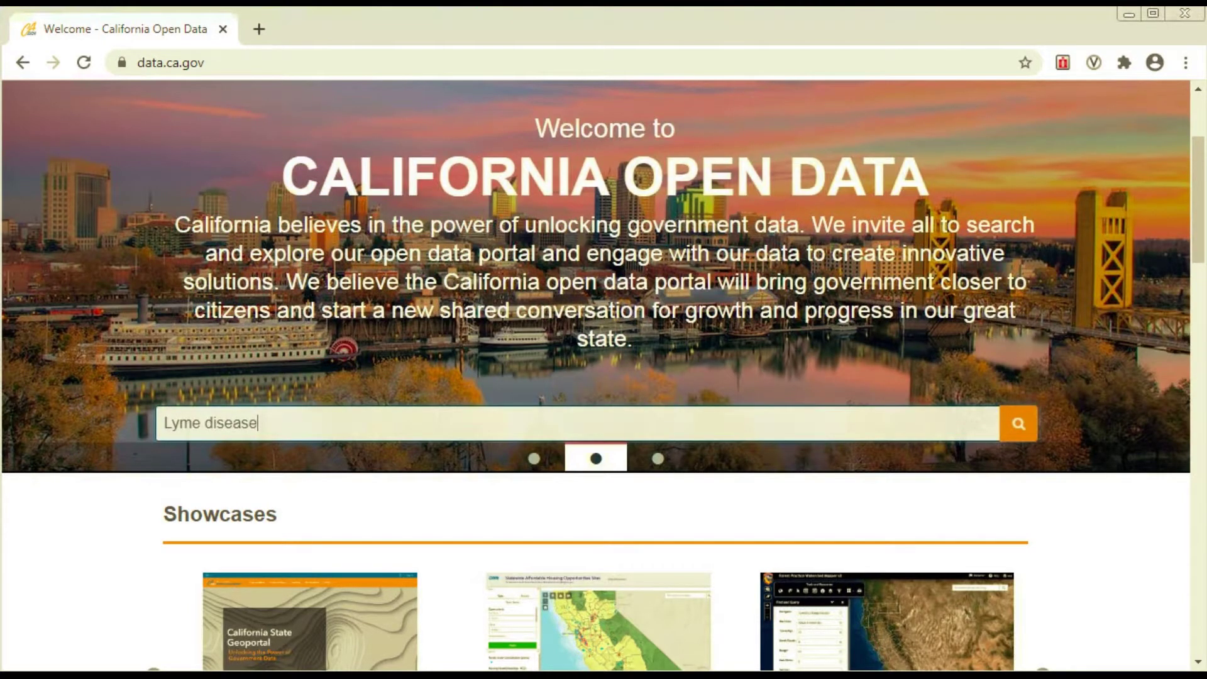
pyautogui.press('Return')
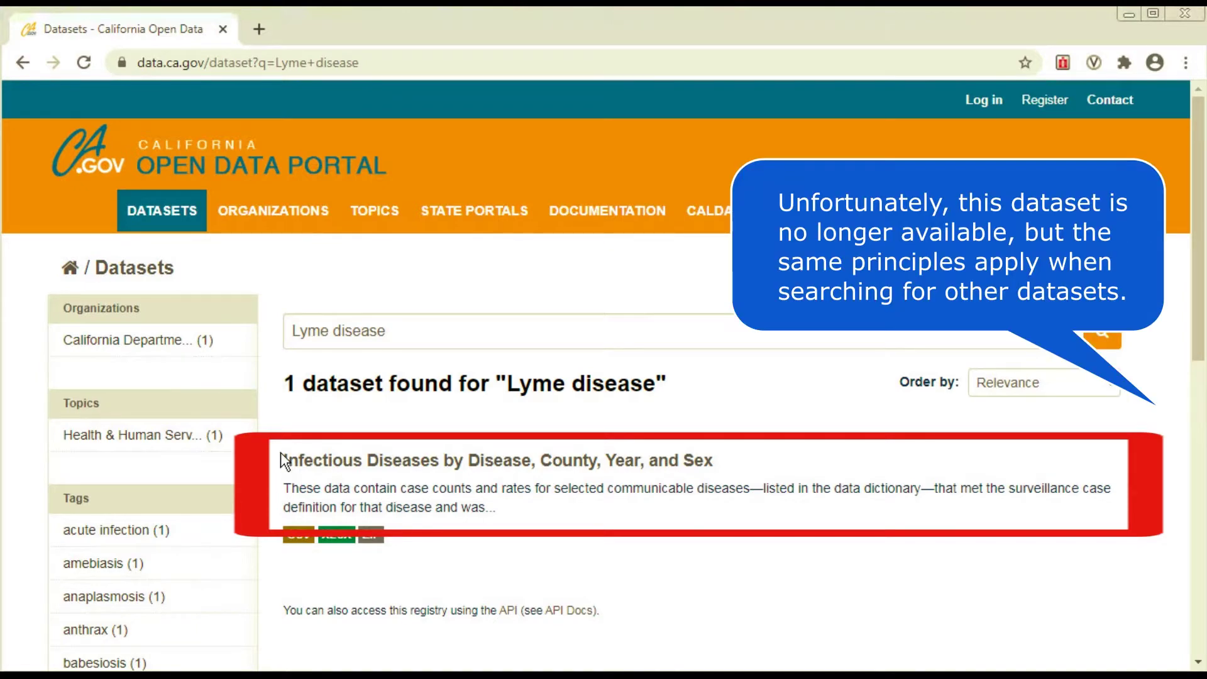
# Step: Download the CSV of the Infectious Diseases by Disease, County, Year, and Sex dataset and open it in Excel
pyautogui.click(440, 469)
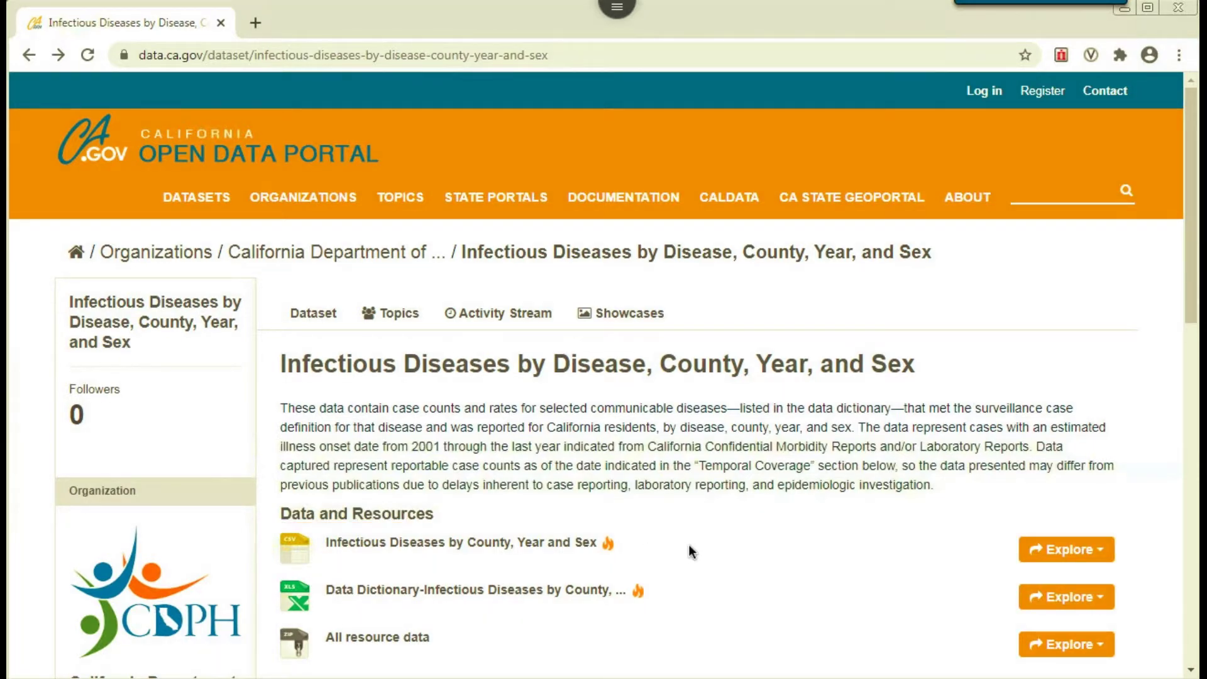
pyautogui.click(1102, 550)
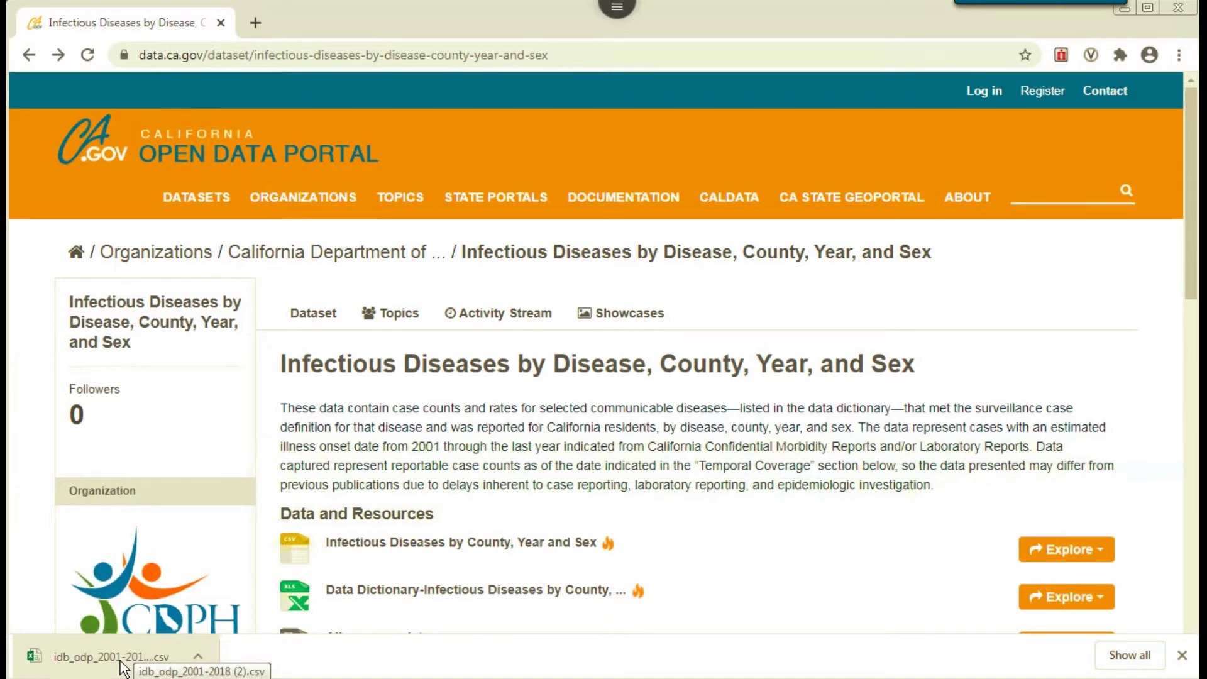
pyautogui.click(85, 658)
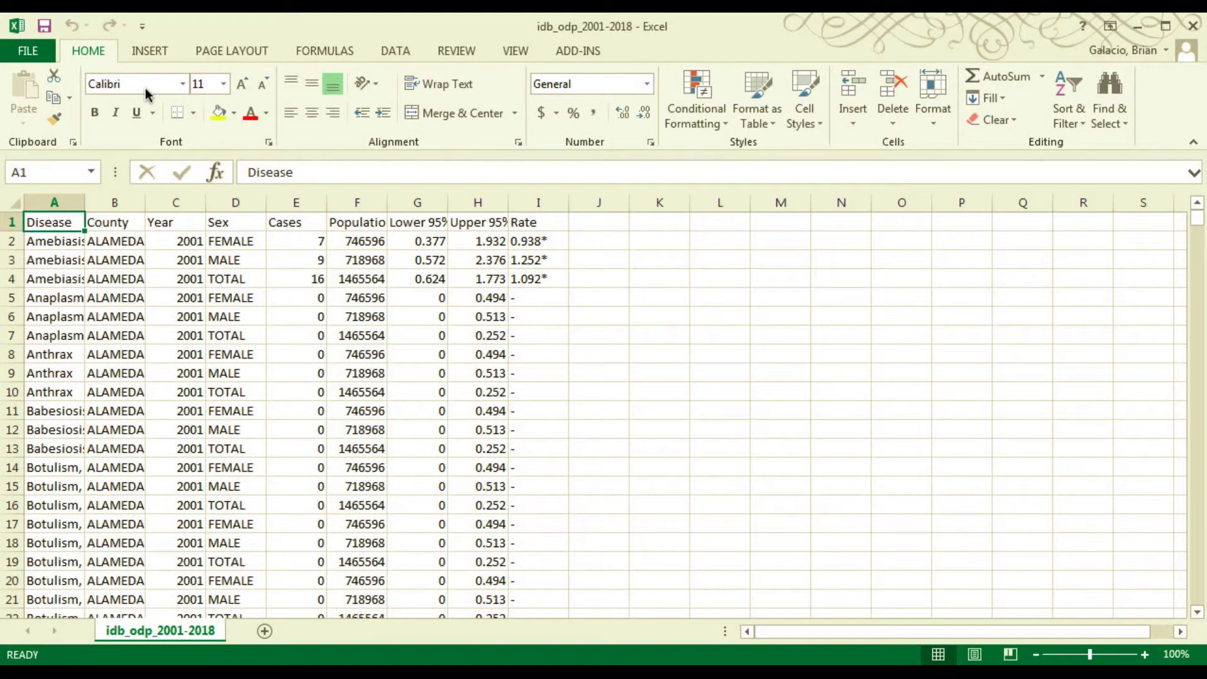
# Step: Save the file in My Documents as an Excel Workbook named Lyme Disease Santa Cruz
pyautogui.click(27, 56)
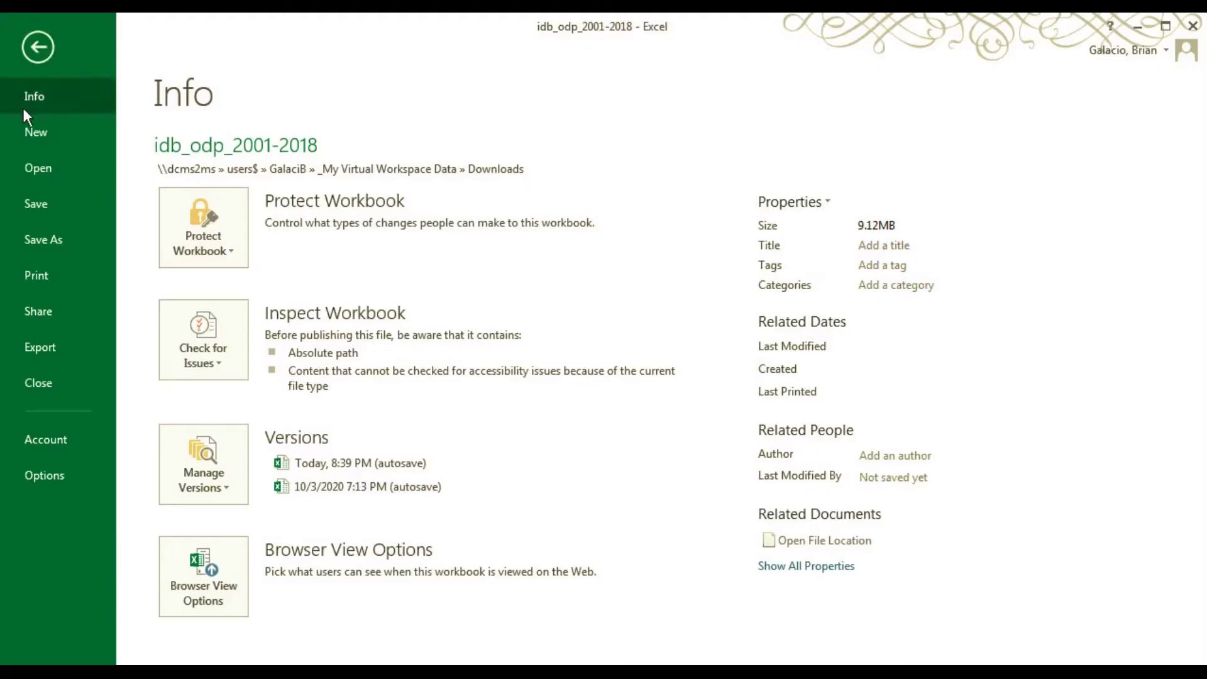
pyautogui.click(41, 249)
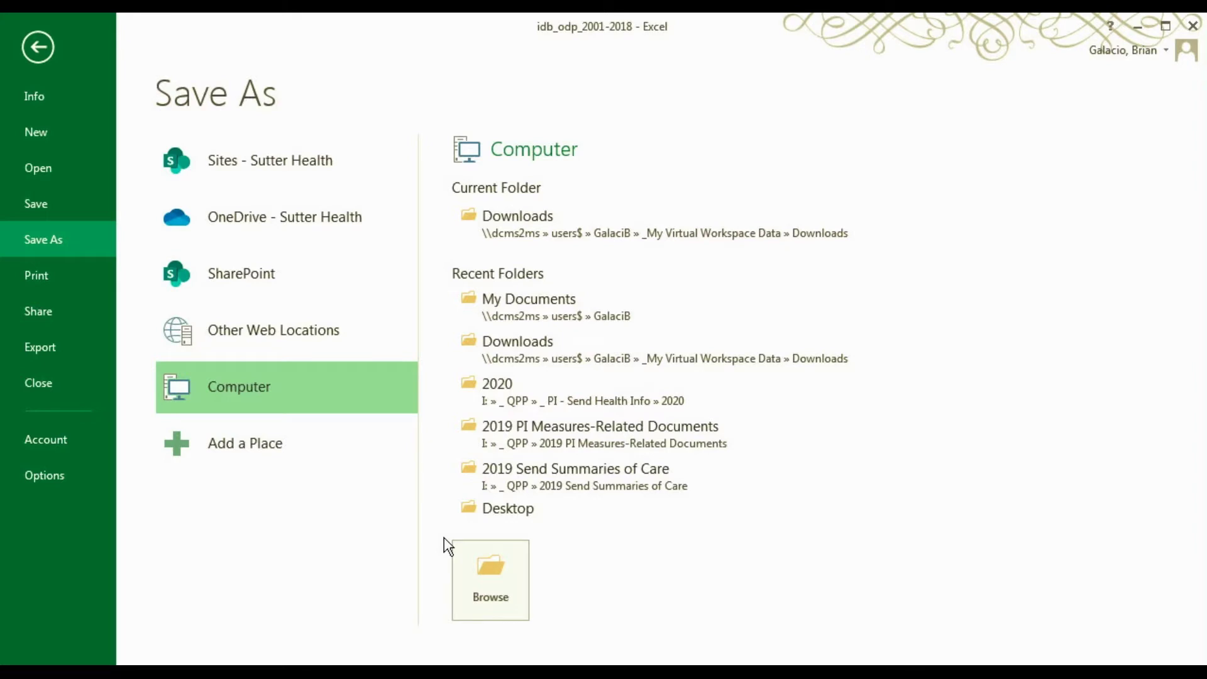
pyautogui.click(500, 576)
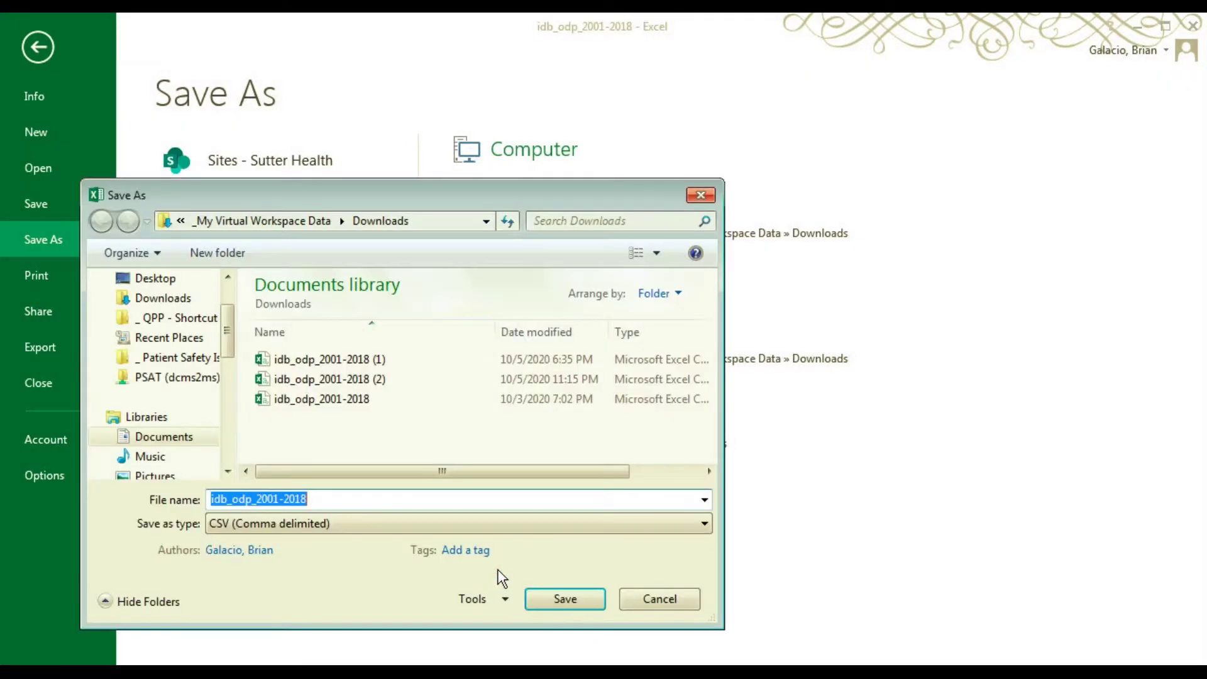
pyautogui.click(107, 357)
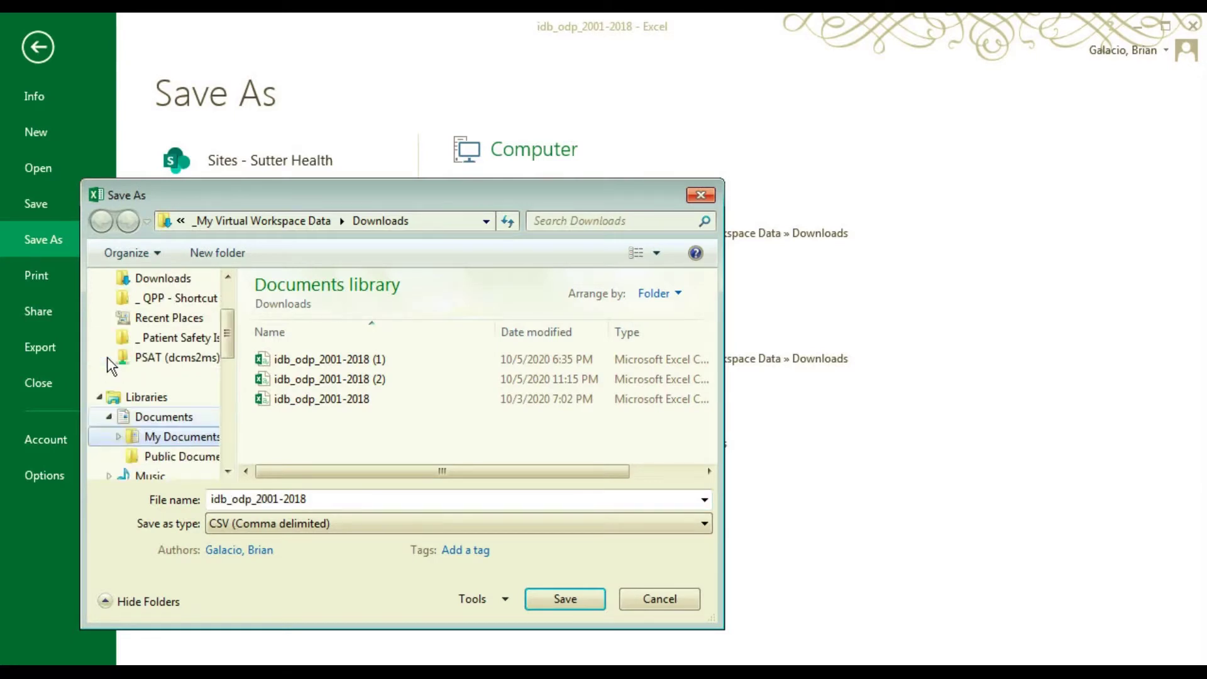
pyautogui.click(181, 437)
pyautogui.doubleClick(309, 501)
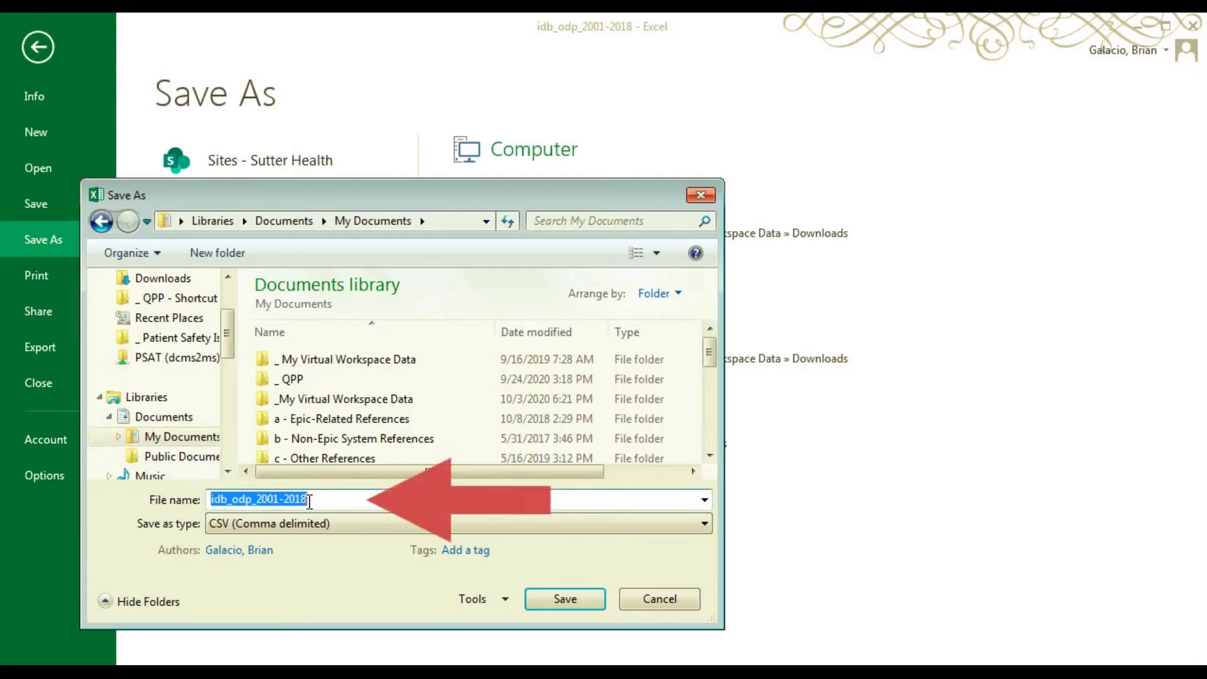
pyautogui.write('Lyme Dise')
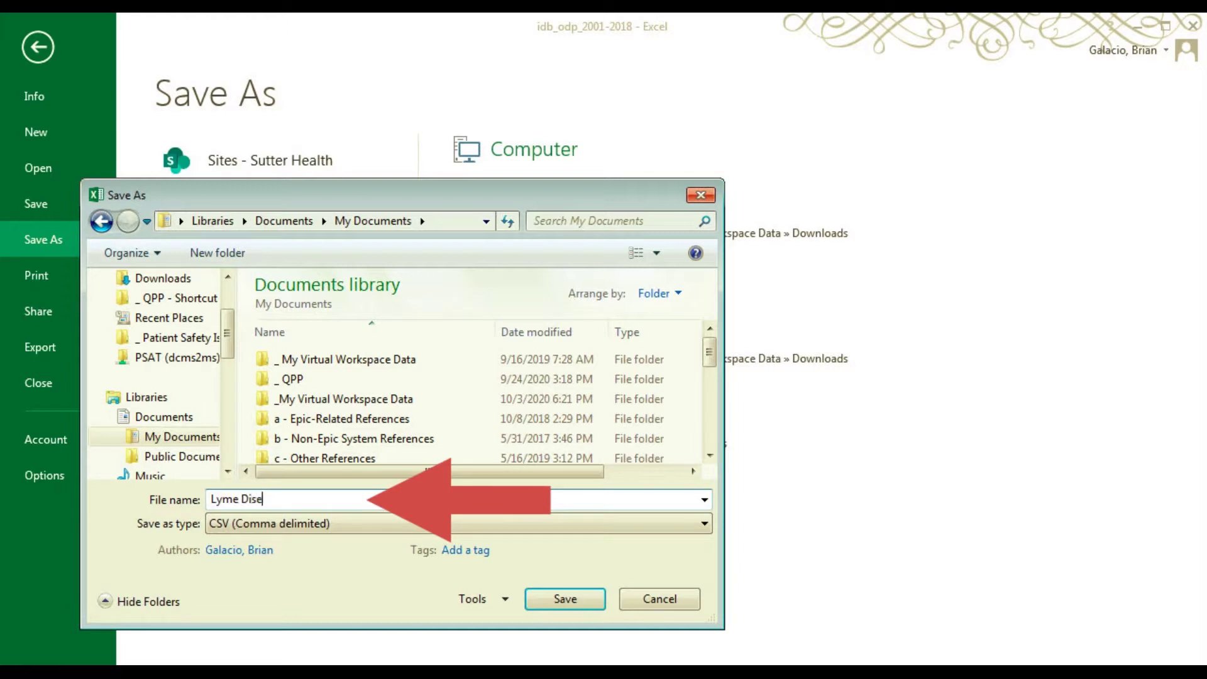
pyautogui.write('ase Santa Cruz')
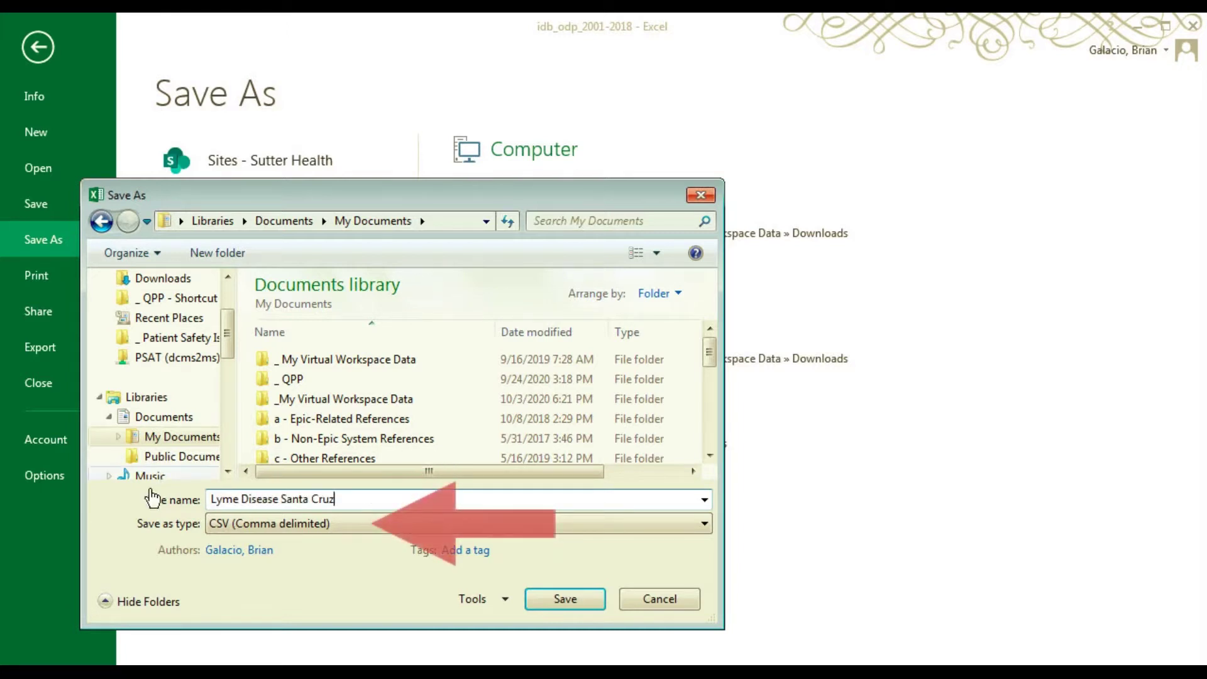
pyautogui.click(314, 523)
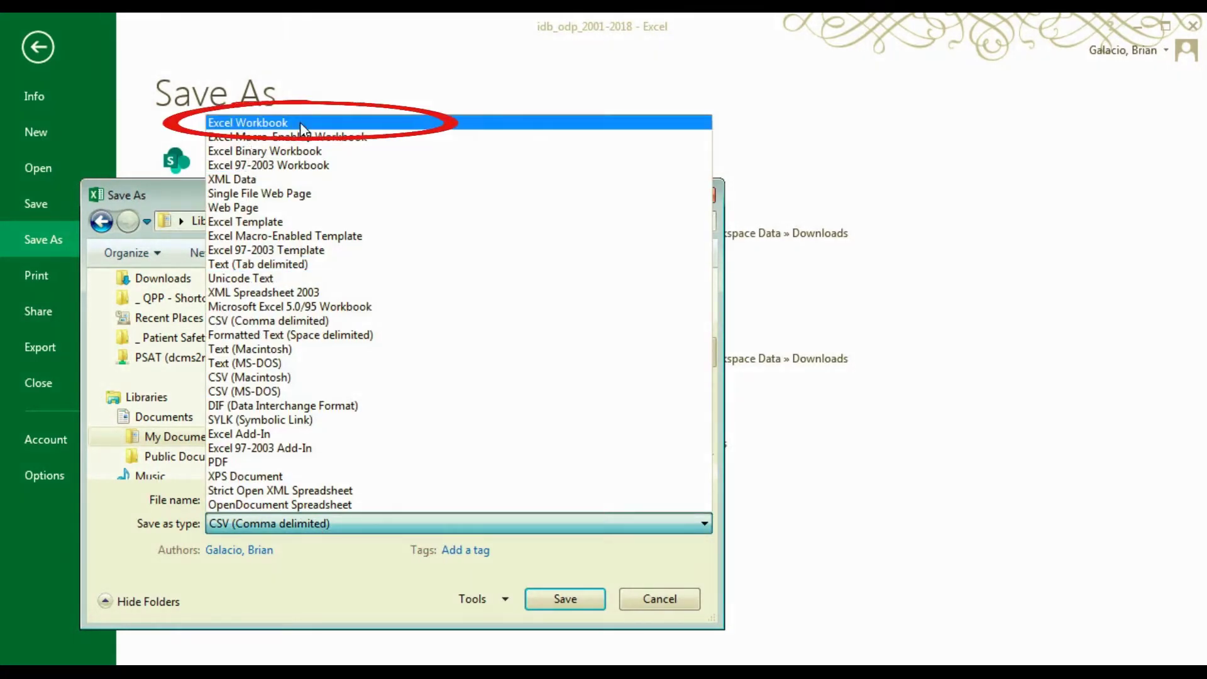
pyautogui.click(248, 122)
pyautogui.click(568, 619)
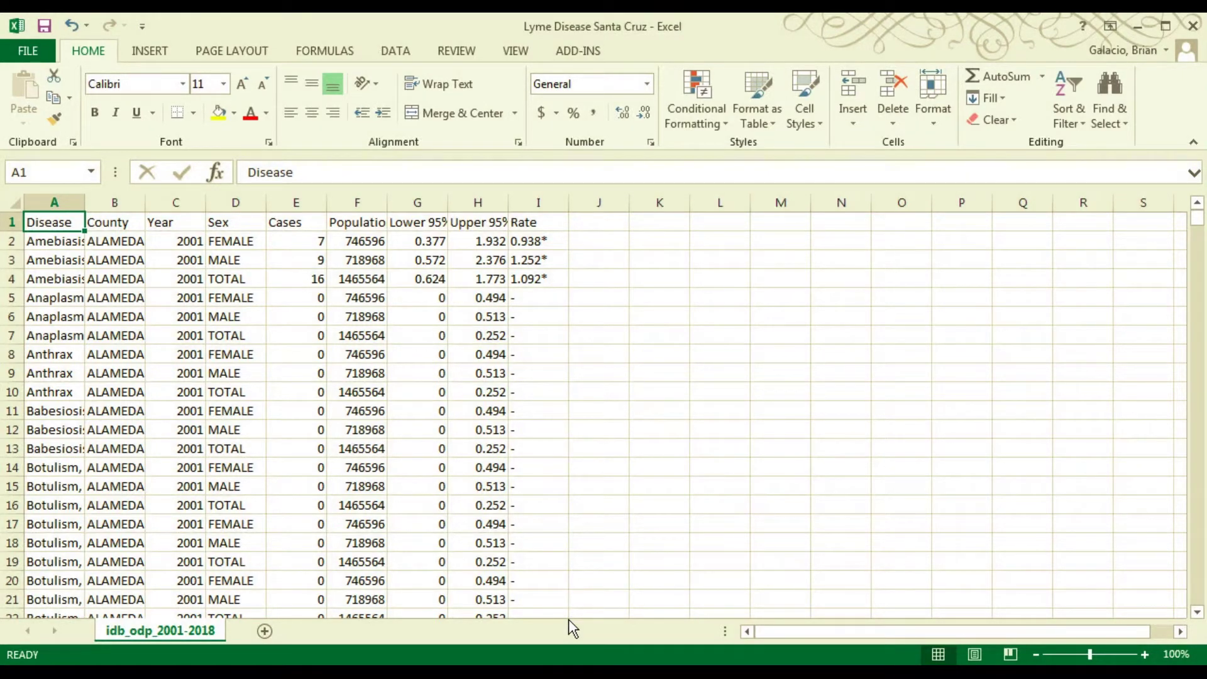
# Step: Enlarge the sheet to 120% and widen the Disease and County columns to fit their text
pyautogui.click(1146, 655)
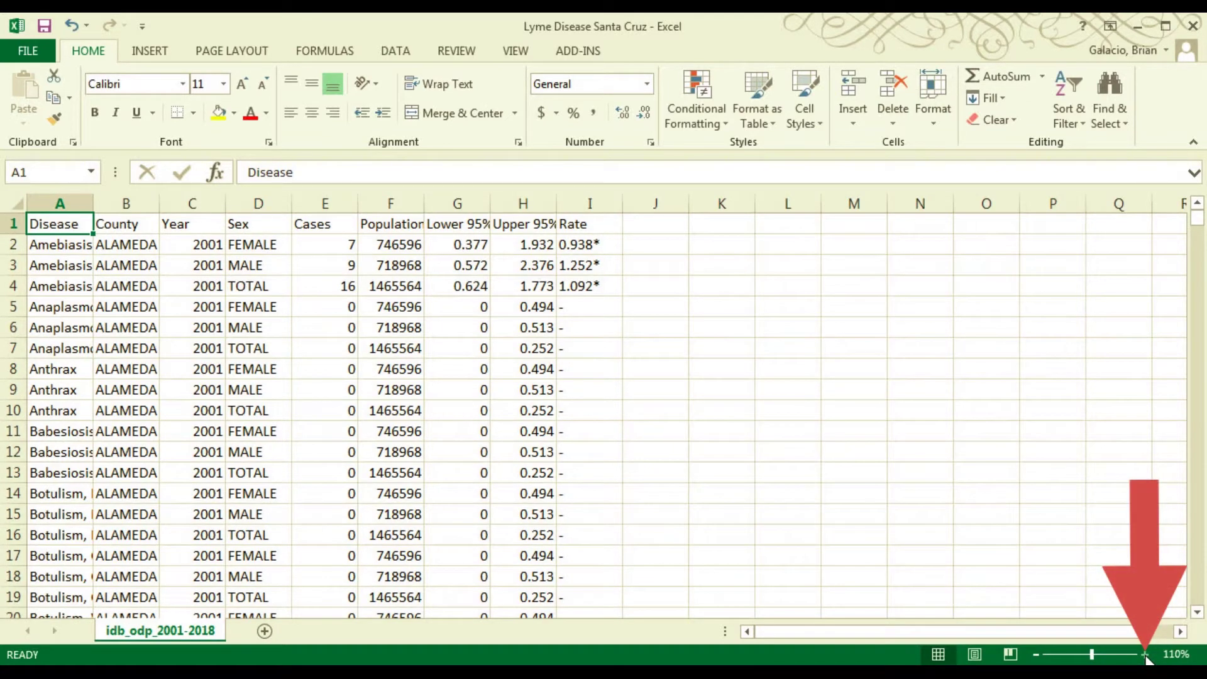
pyautogui.click(1146, 654)
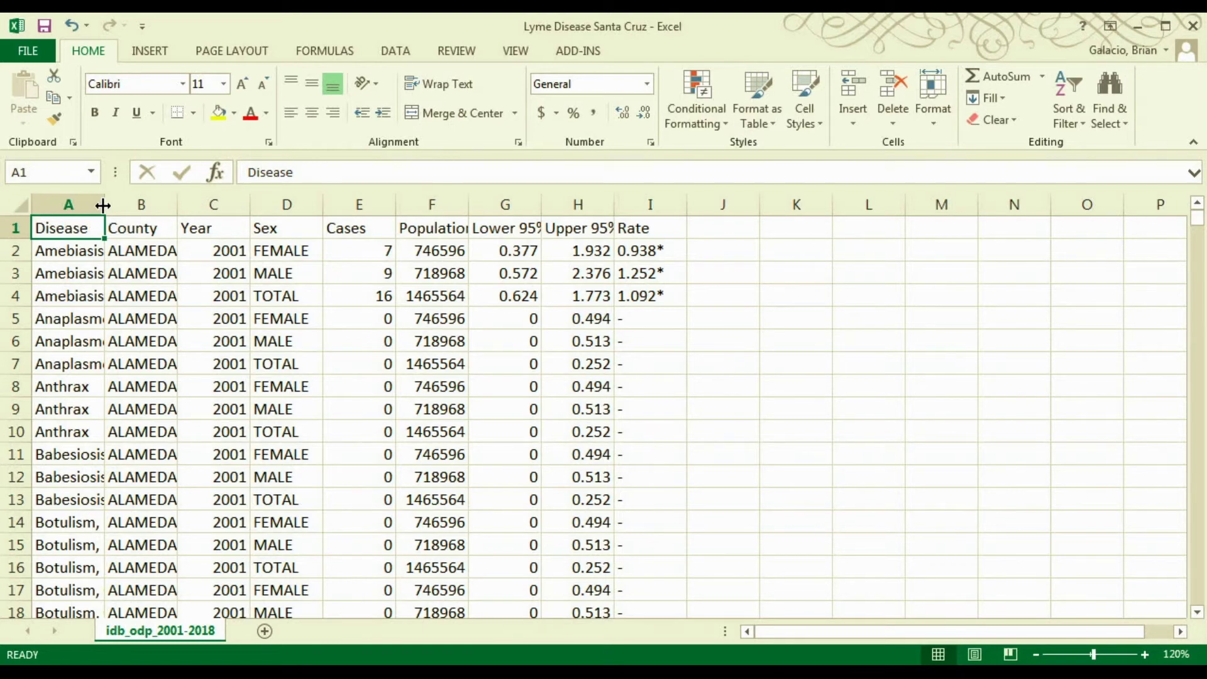
pyautogui.moveTo(102, 205); pyautogui.dragTo(252, 206)
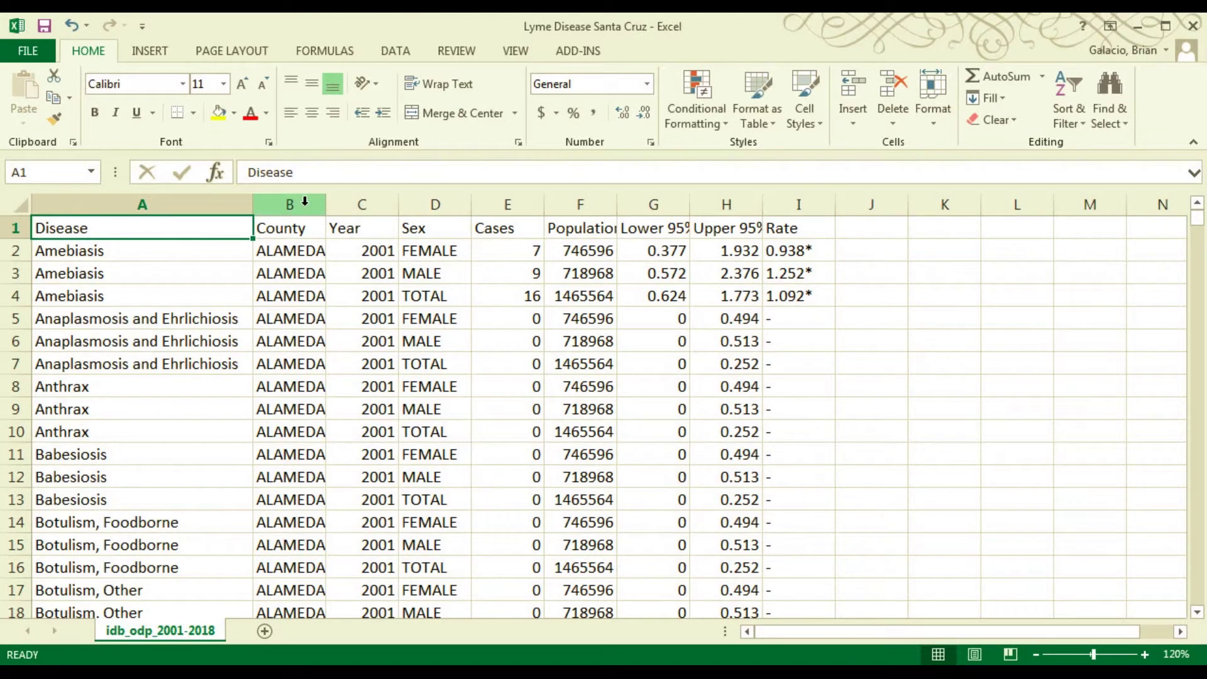
pyautogui.moveTo(325, 207); pyautogui.dragTo(355, 206)
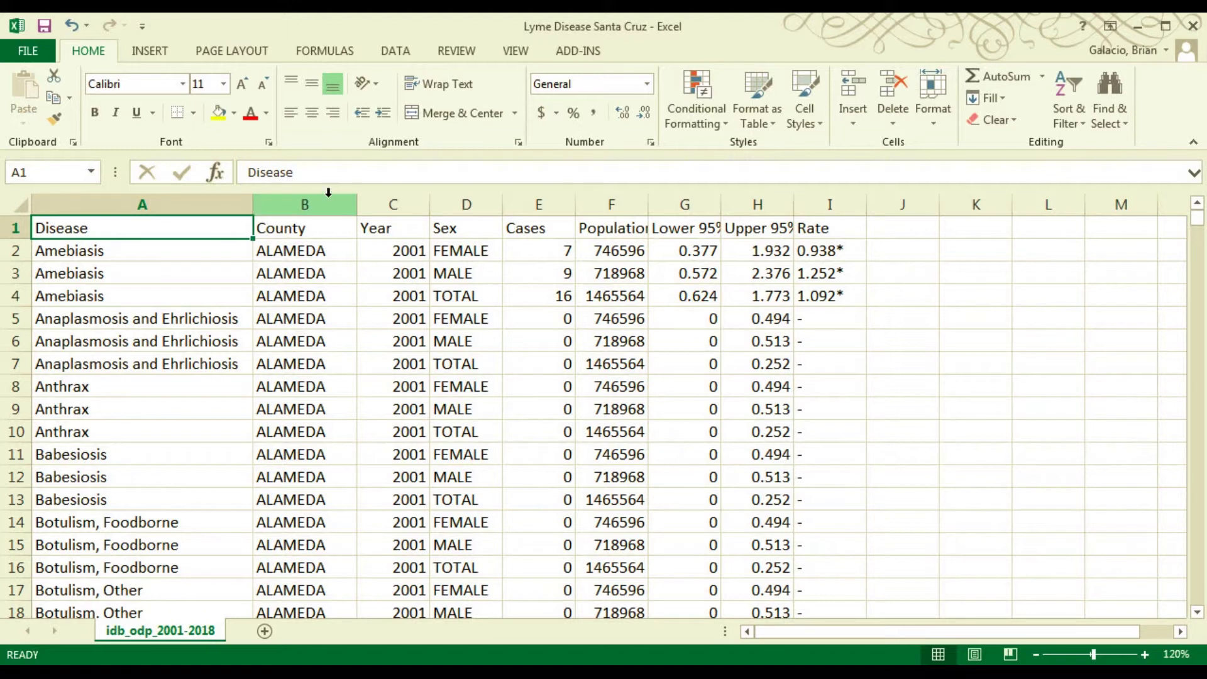
# Step: Turn on filtering for all column headings of the whole sheet
pyautogui.click(16, 201)
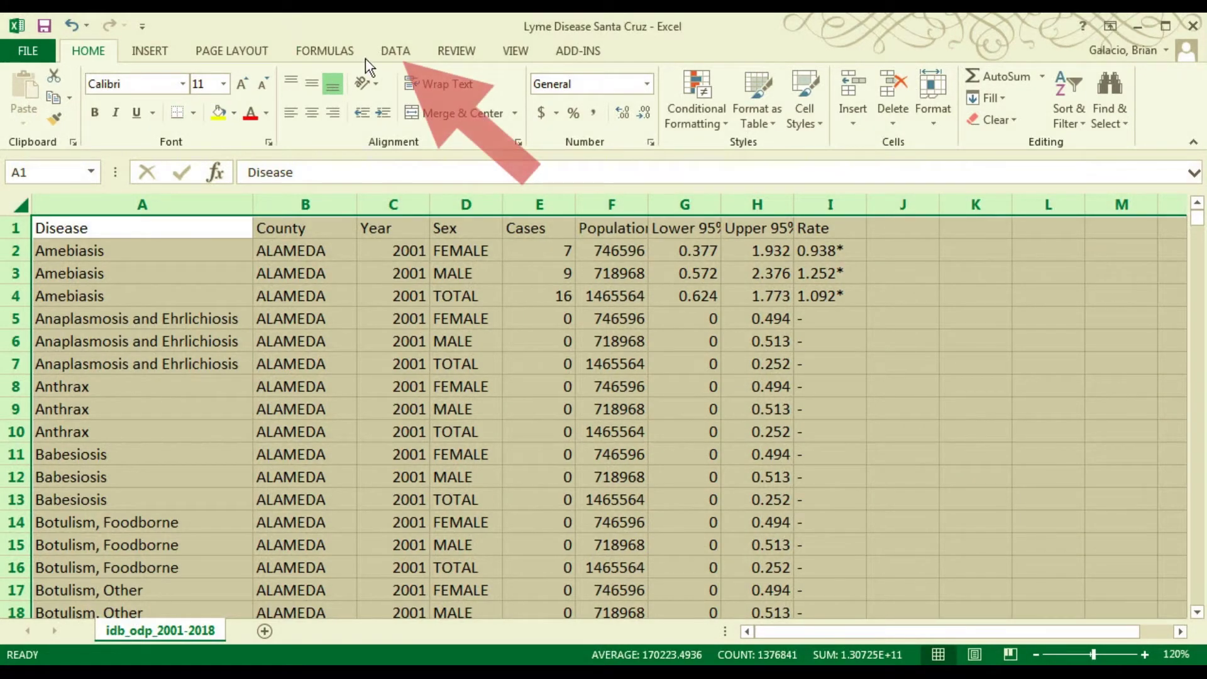
pyautogui.click(392, 52)
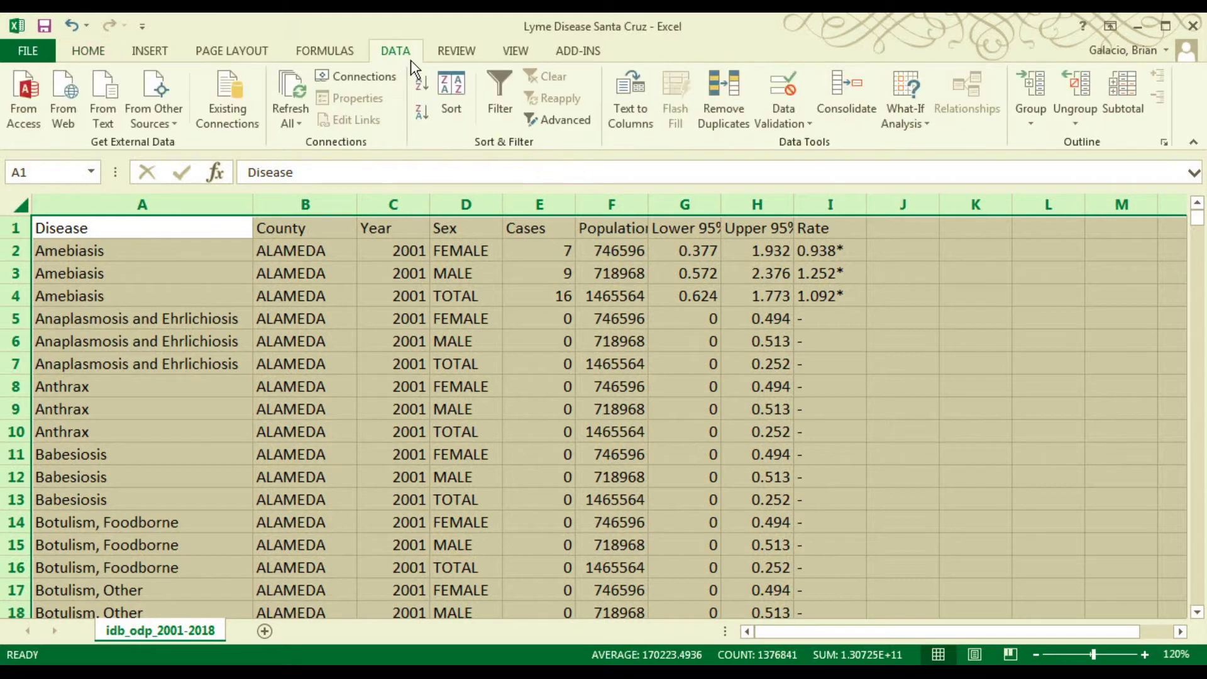
pyautogui.click(498, 82)
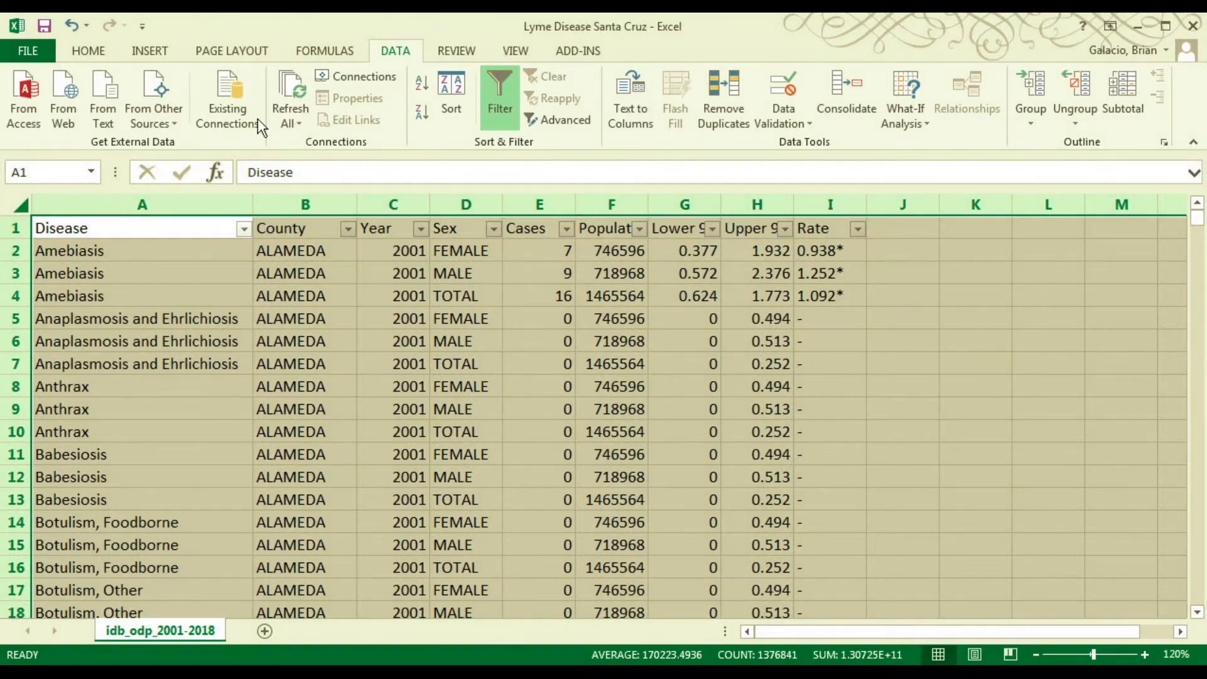
# Step: Freeze the top row of the worksheet
pyautogui.click(513, 54)
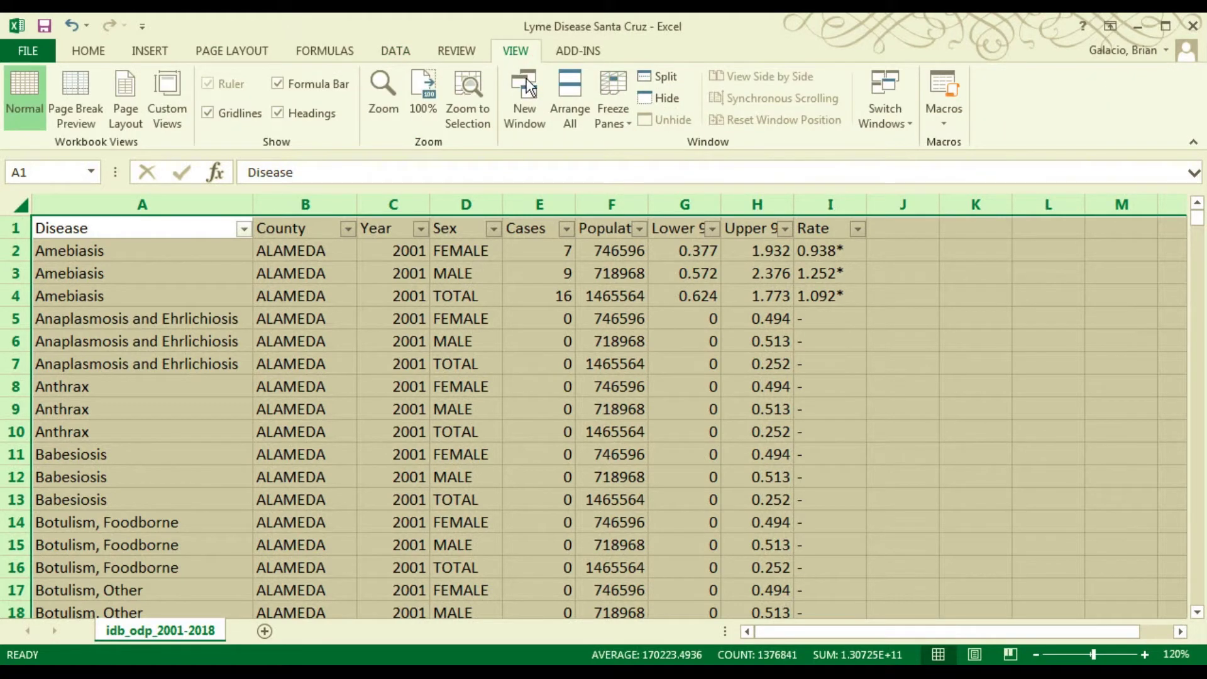
pyautogui.click(626, 129)
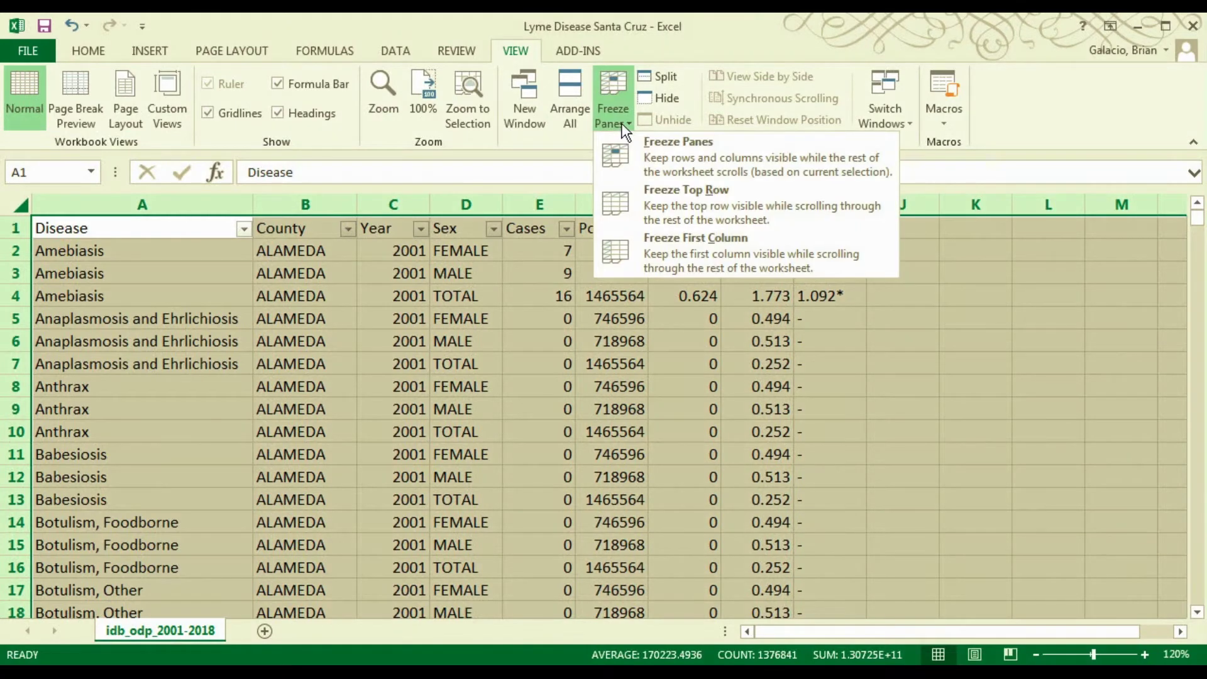
pyautogui.click(646, 198)
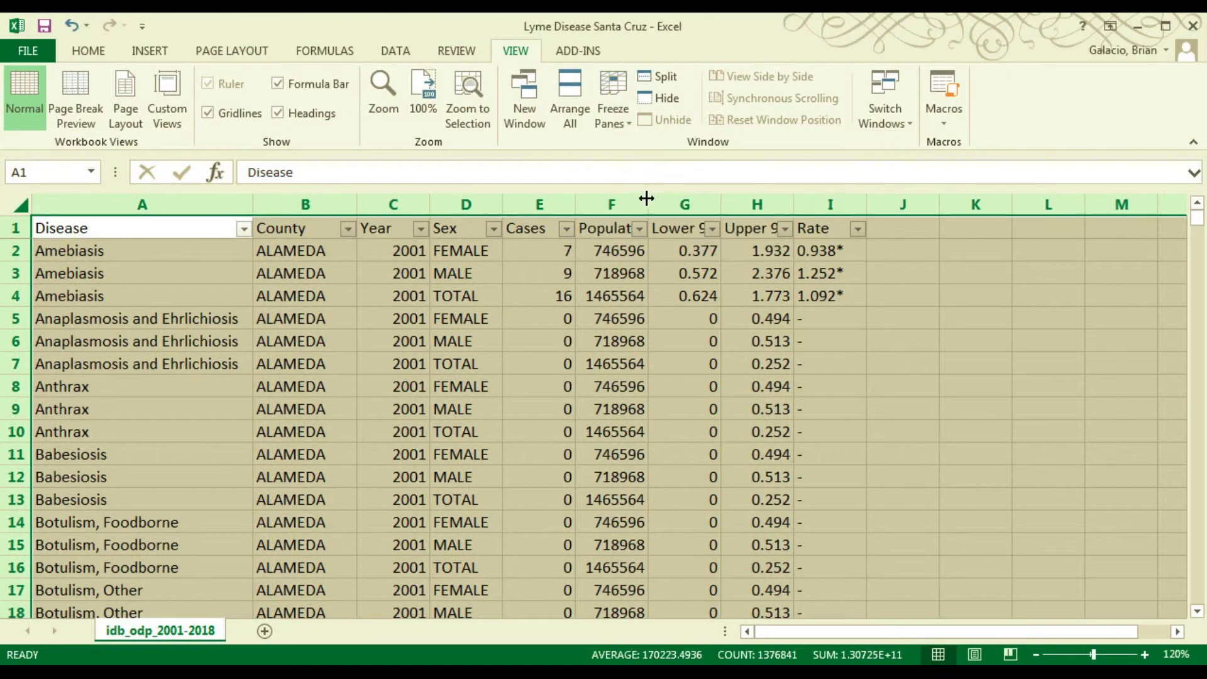
# Step: Check the header row's behaviour while going up and down through the data rows
pyautogui.click(482, 435)
pyautogui.scroll(-5, 481, 435)
pyautogui.scroll(5, 482, 435)
pyautogui.scroll(-1, 481, 436)
pyautogui.scroll(-4, 482, 436)
pyautogui.scroll(5, 482, 435)
pyautogui.scroll(-5, 482, 435)
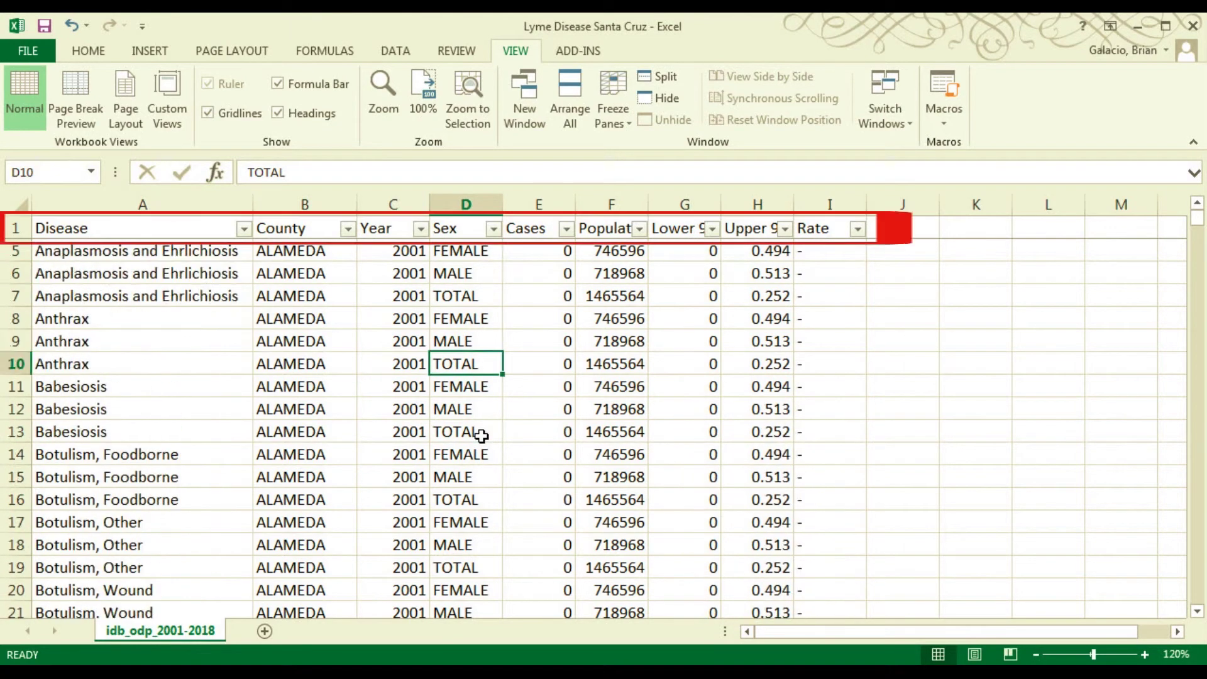
pyautogui.scroll(5, 482, 435)
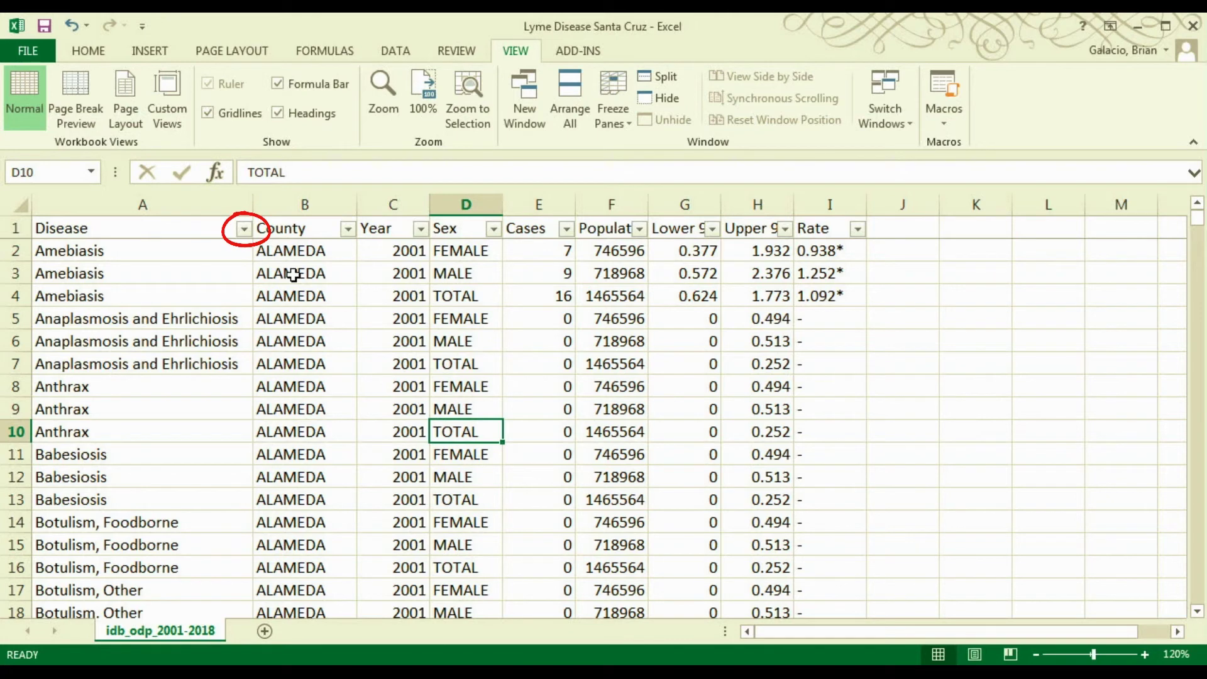
# Step: Filter the Disease column to Lyme Disease by searching its values for "Lyme"
pyautogui.click(243, 228)
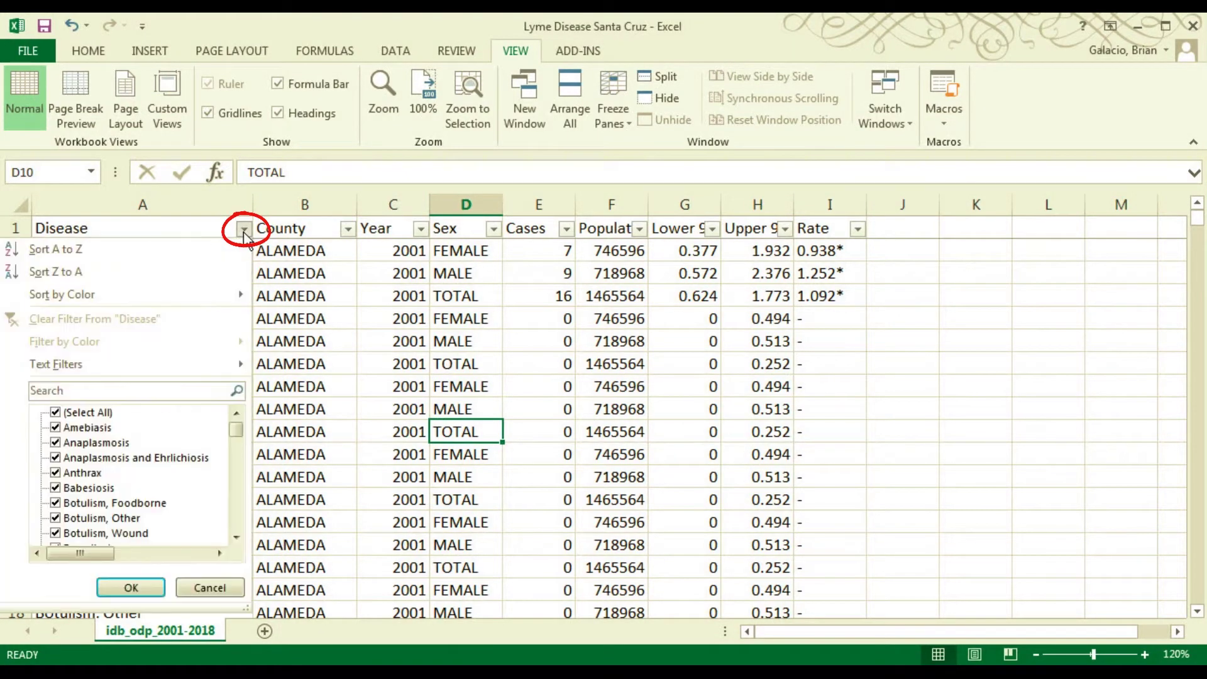
pyautogui.click(117, 394)
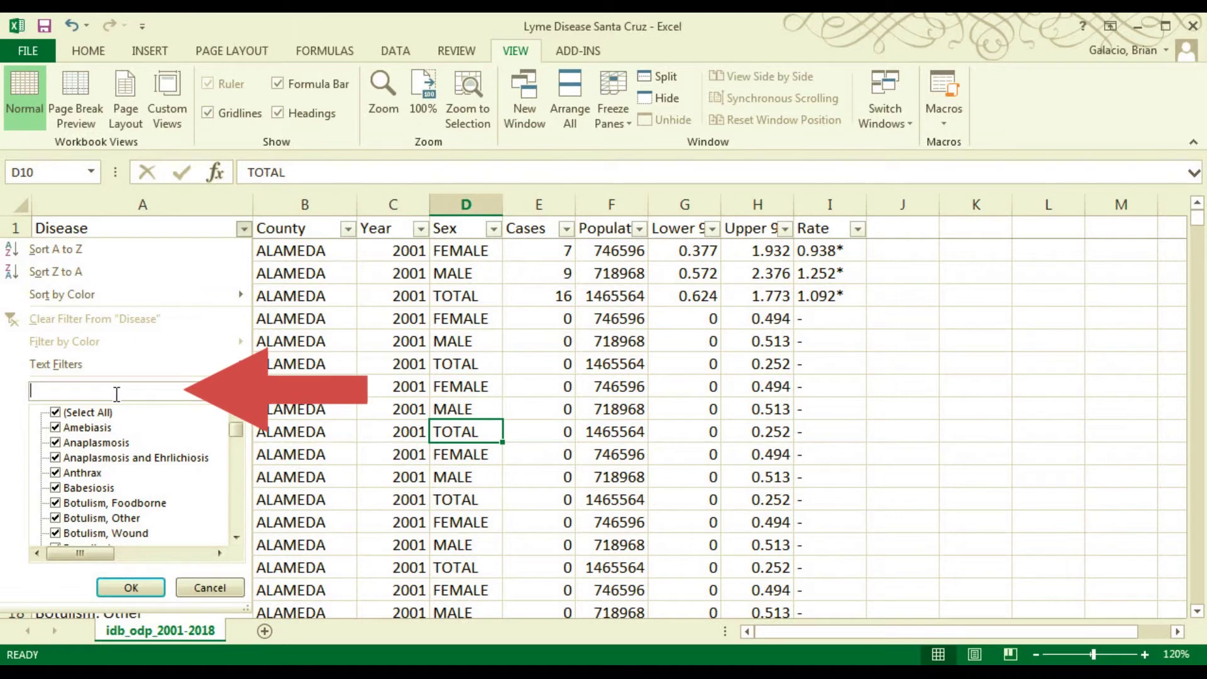
pyautogui.write('Lyme')
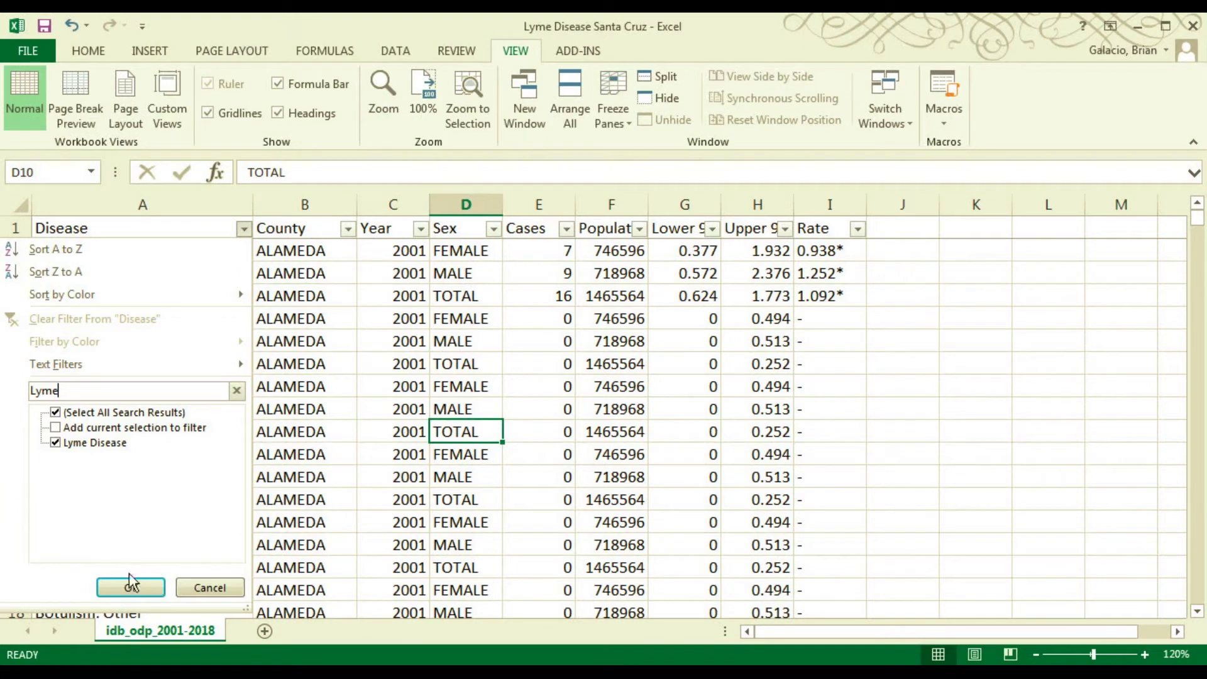
pyautogui.click(154, 593)
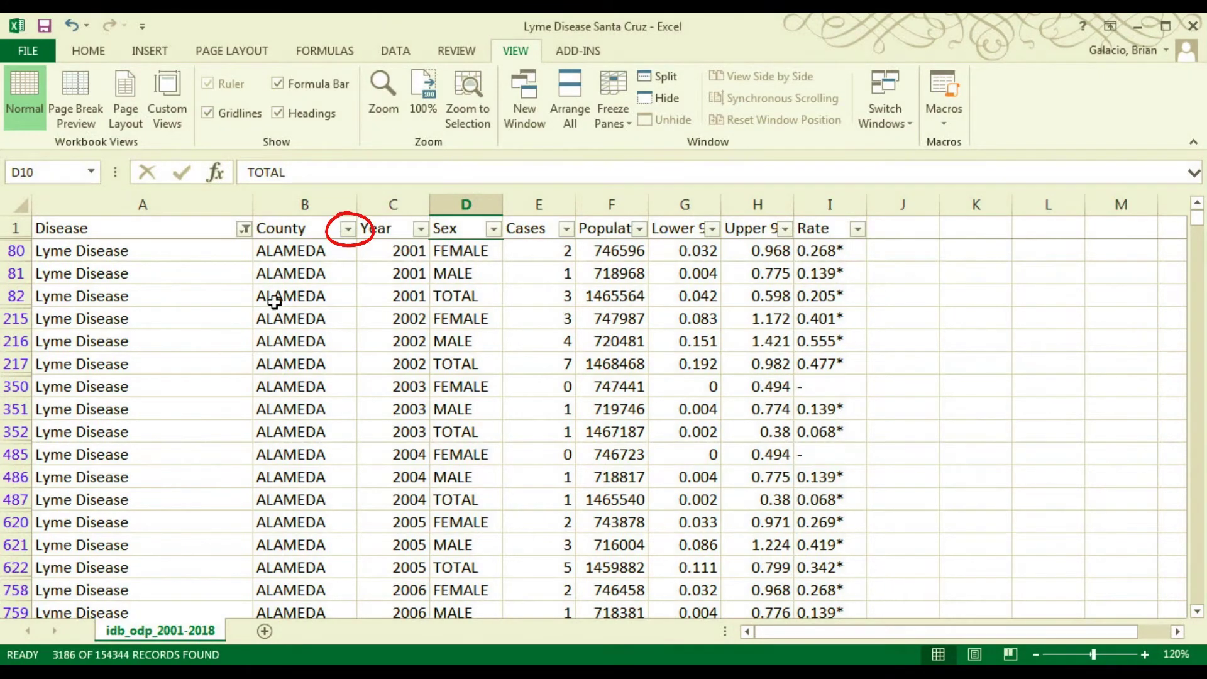
# Step: Filter the County column to SANTA CRUZ only, searching for "Santa" and excluding SANTA BARBARA and SANTA CLARA
pyautogui.click(350, 228)
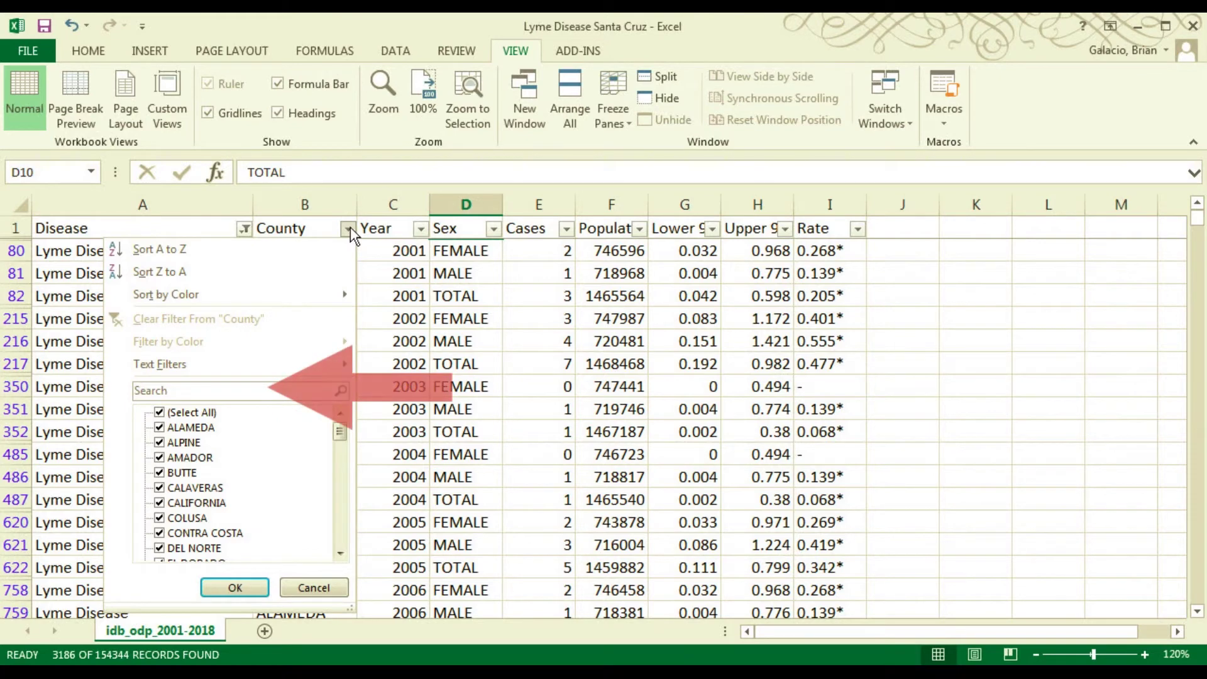
pyautogui.write('Santa')
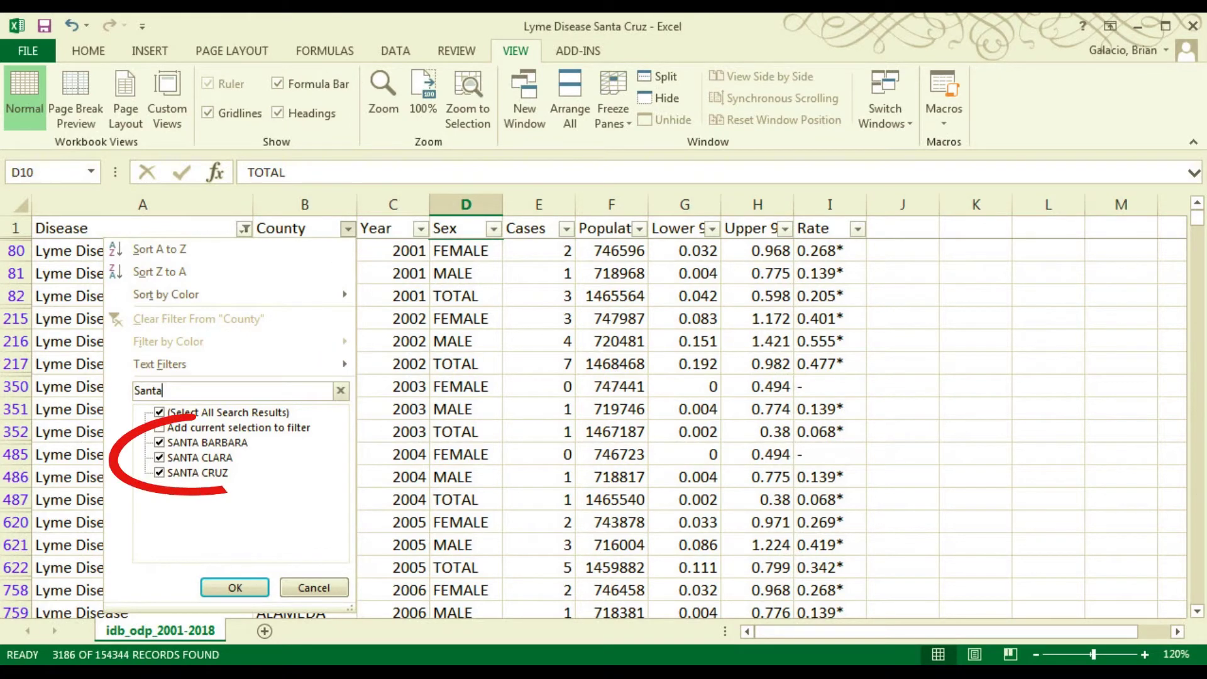
pyautogui.click(159, 442)
pyautogui.click(158, 457)
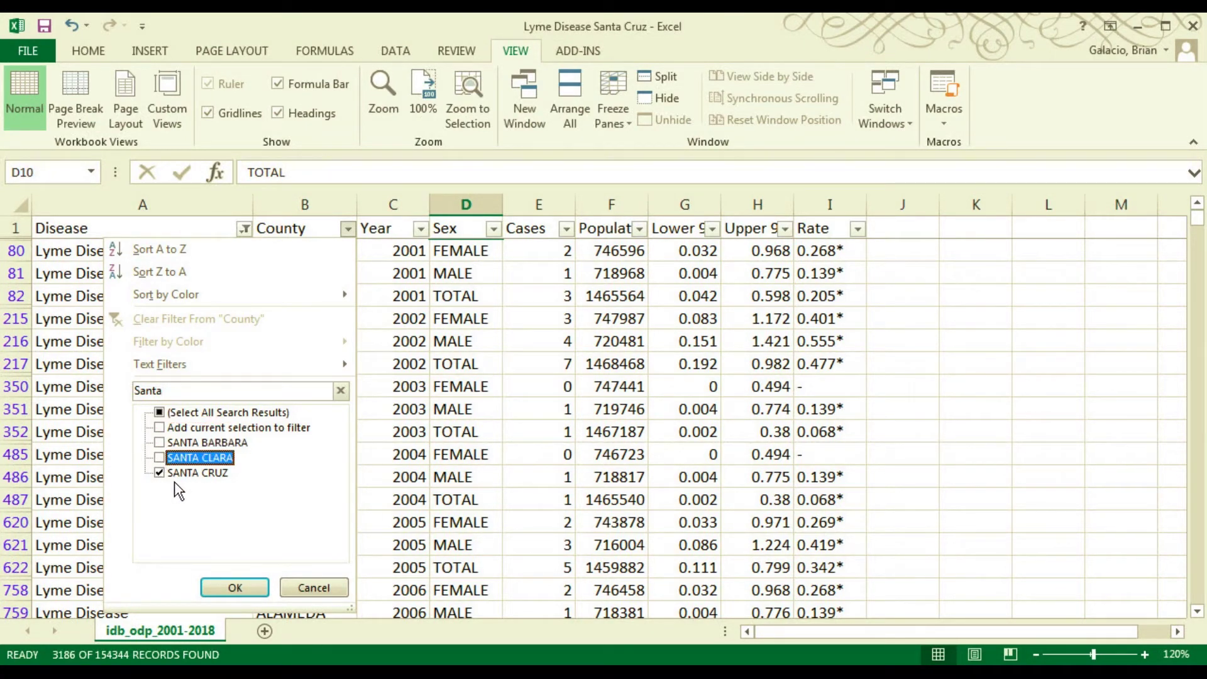
pyautogui.click(242, 592)
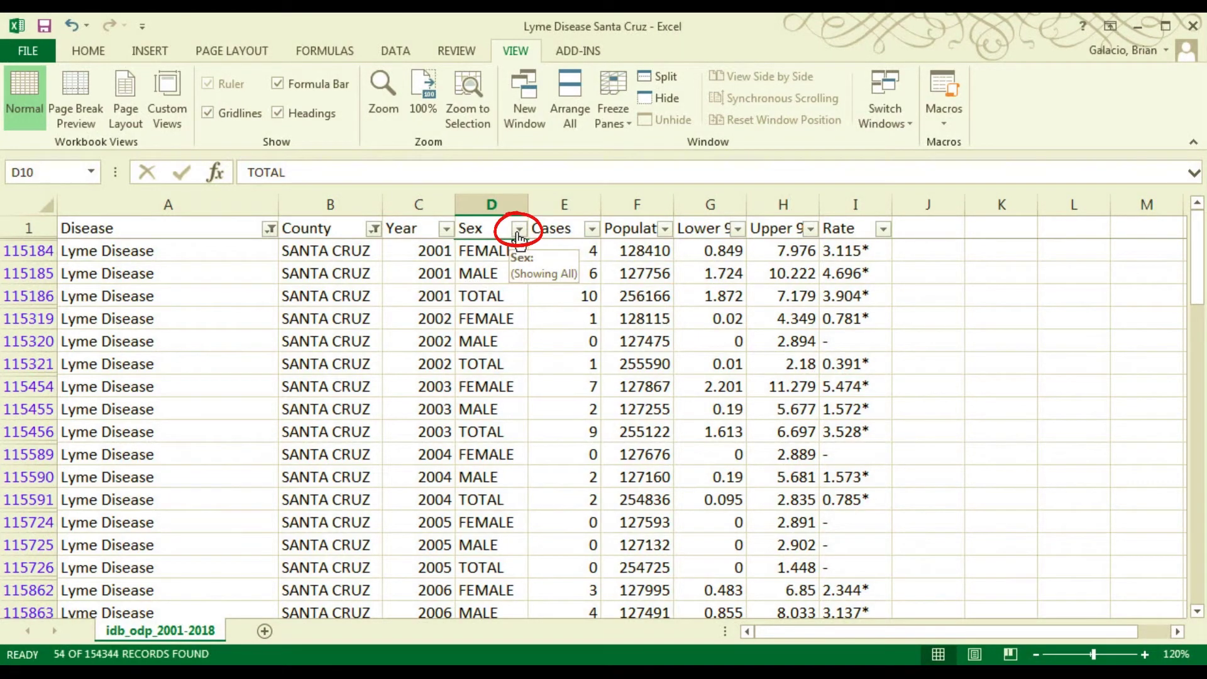
# Step: Filter the Sex column to TOTAL only by excluding FEMALE and MALE, and go to the sheet's last cell
pyautogui.click(517, 232)
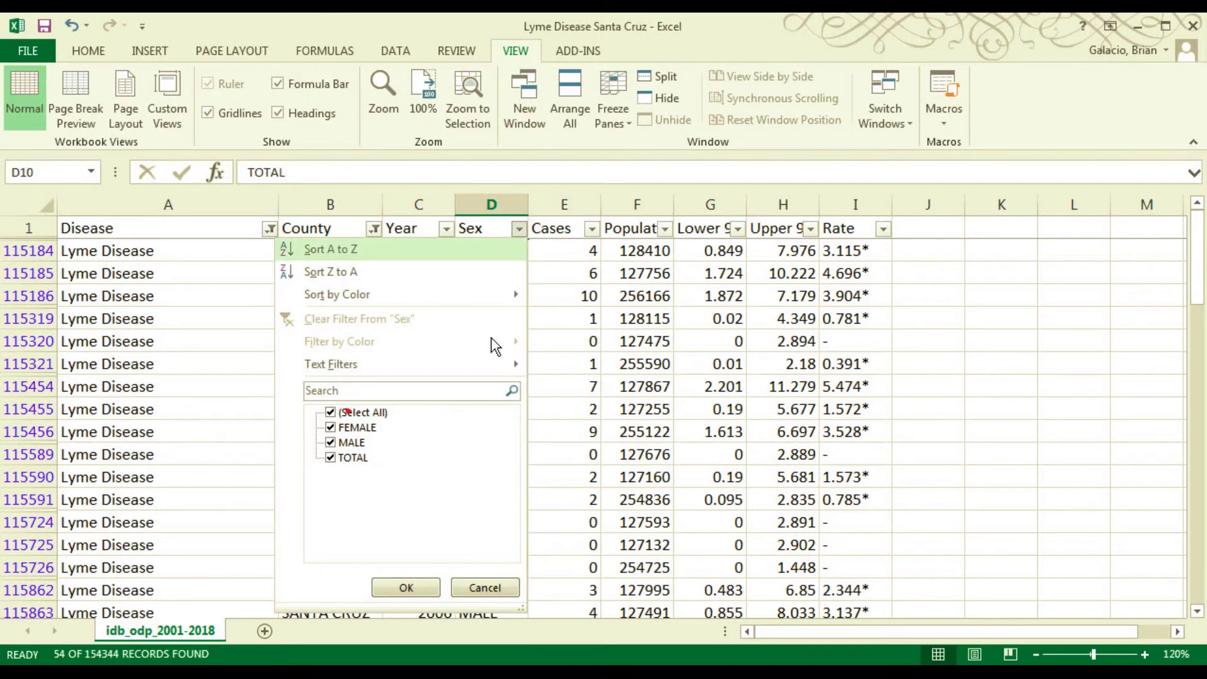
pyautogui.click(331, 429)
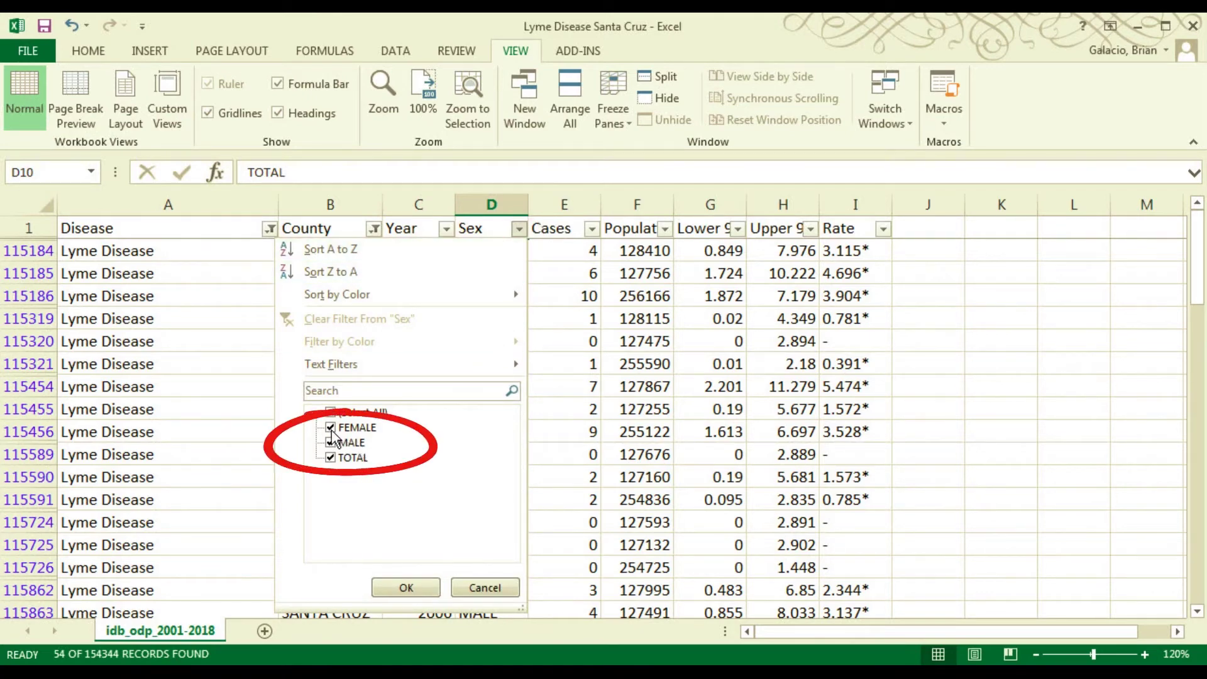
pyautogui.click(330, 443)
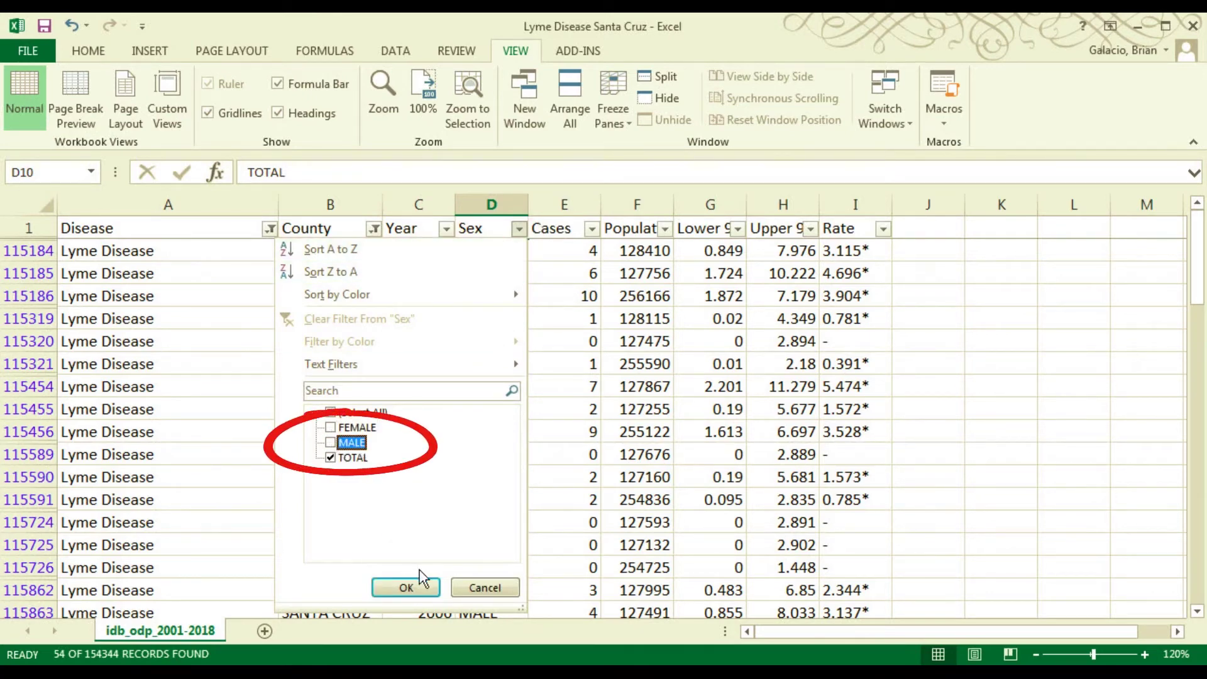
pyautogui.click(403, 589)
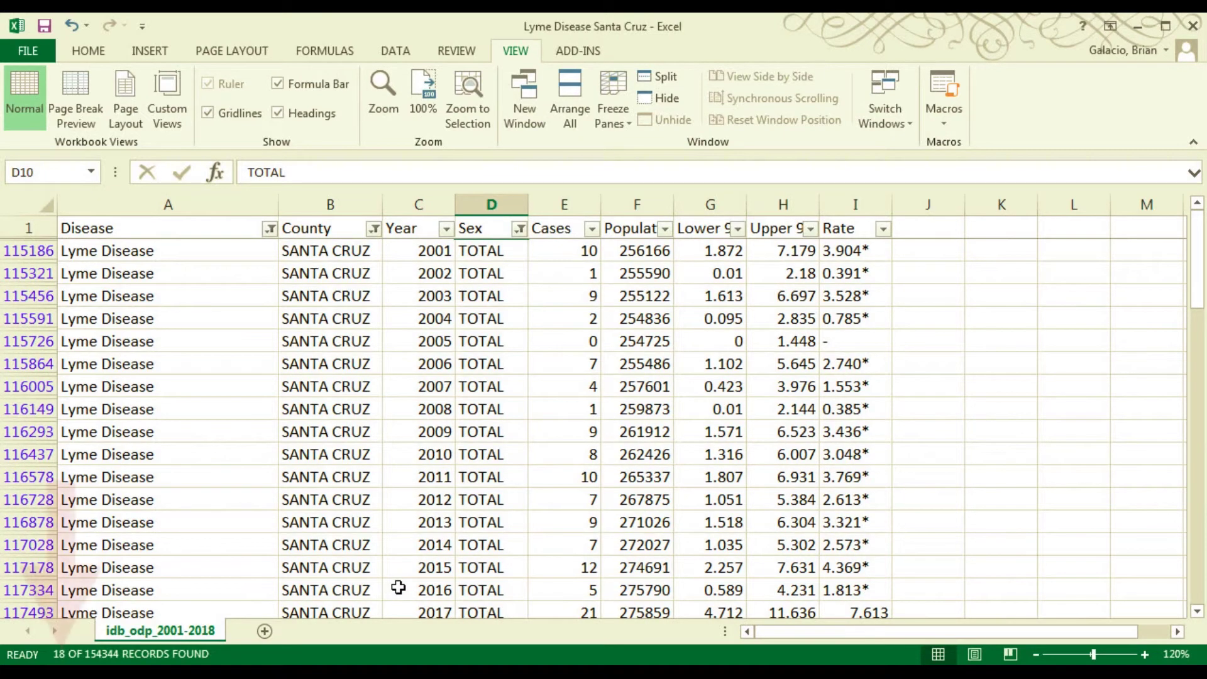
pyautogui.hotkey('ctrl', 'End')
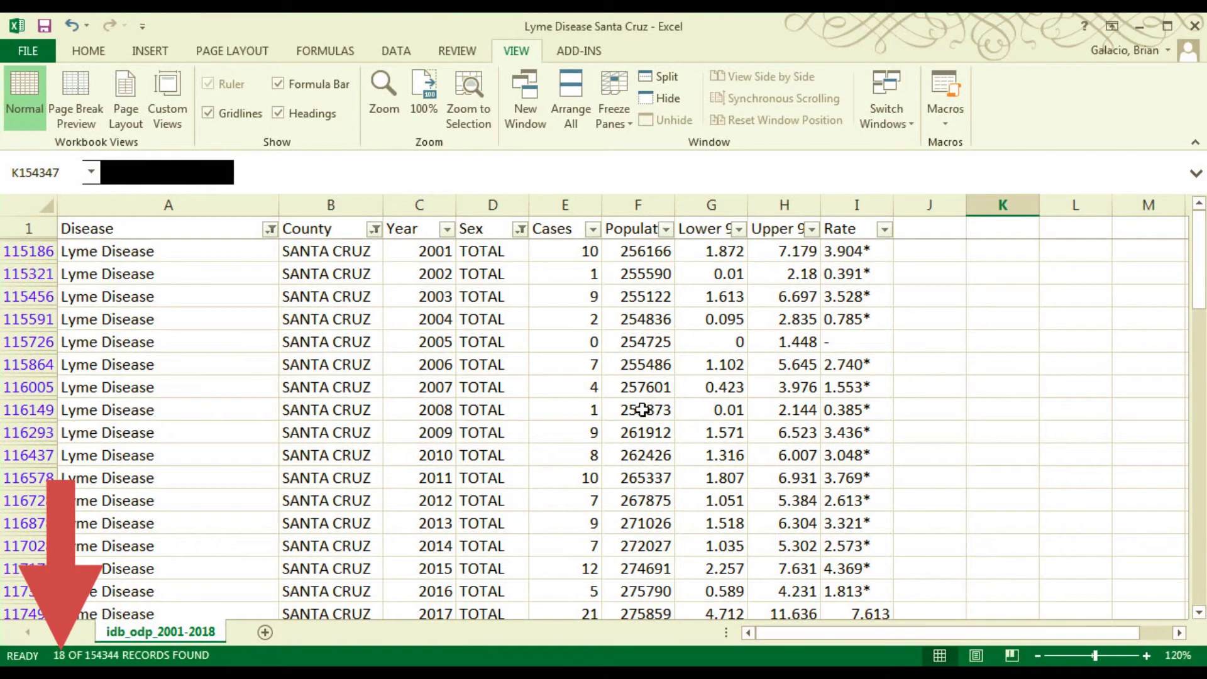
# Step: Sort the filtered rows by Cases from largest to smallest, and re-sort them by Year from smallest to largest
pyautogui.click(592, 232)
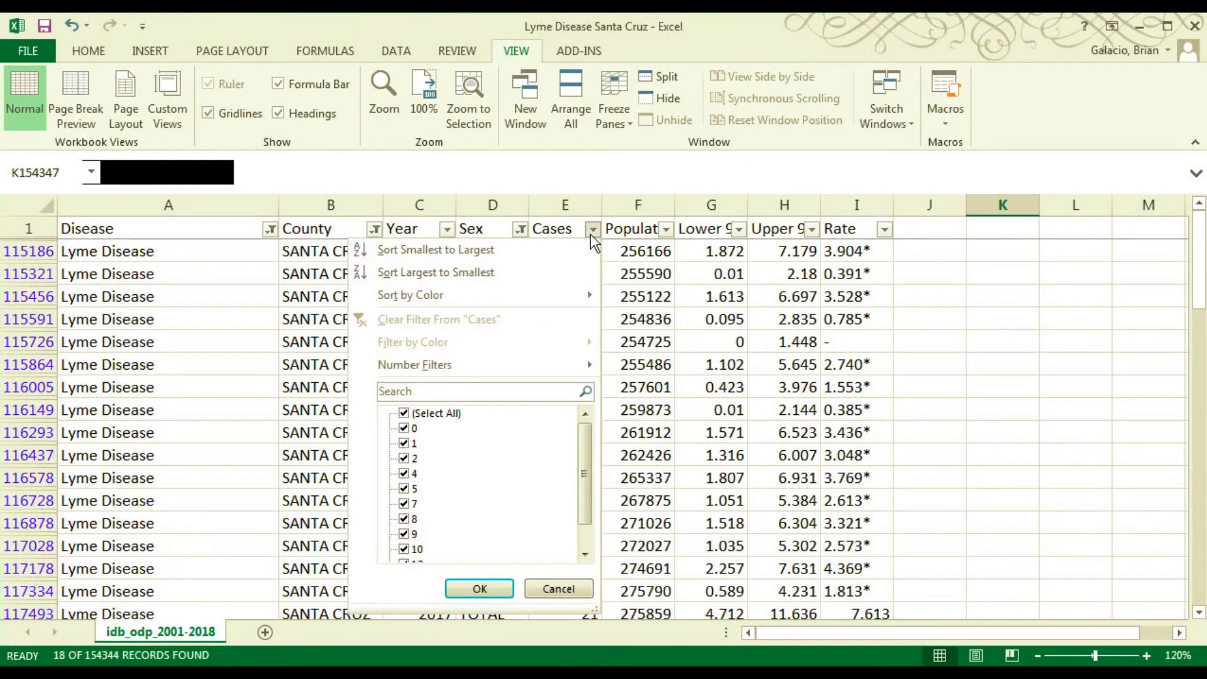
pyautogui.click(511, 274)
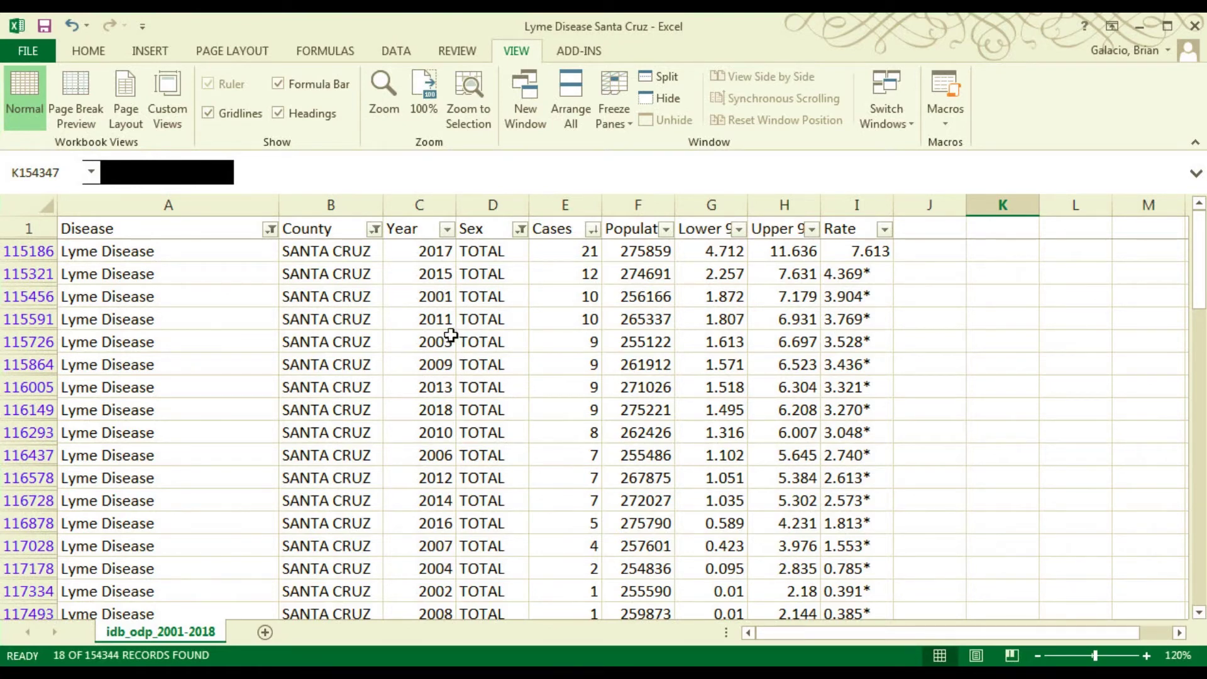
pyautogui.click(447, 231)
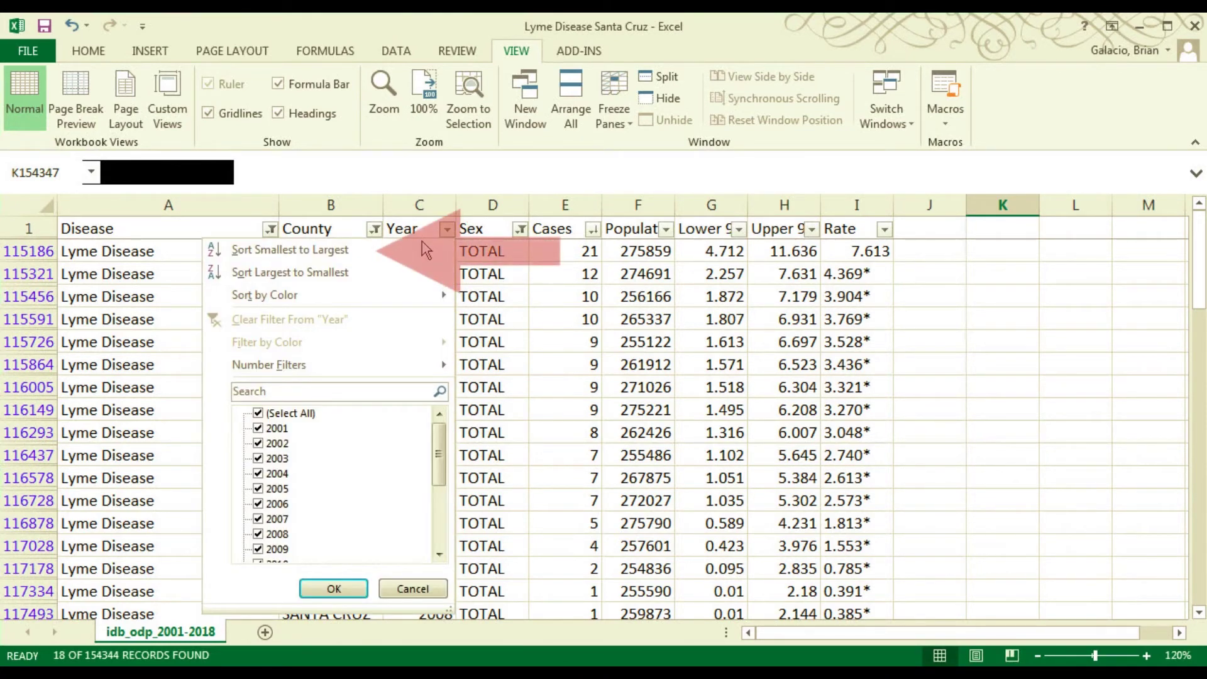
pyautogui.click(289, 251)
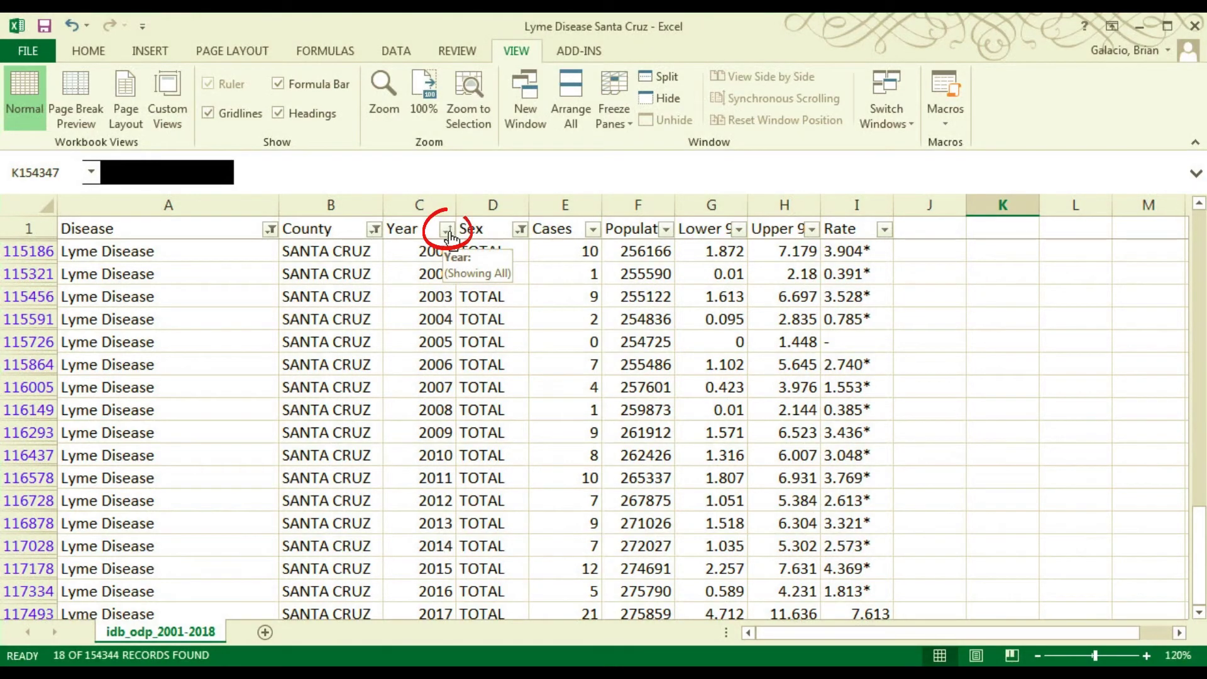
# Step: Apply a Between number filter to the Year column for years from 2008 to 2018
pyautogui.click(448, 231)
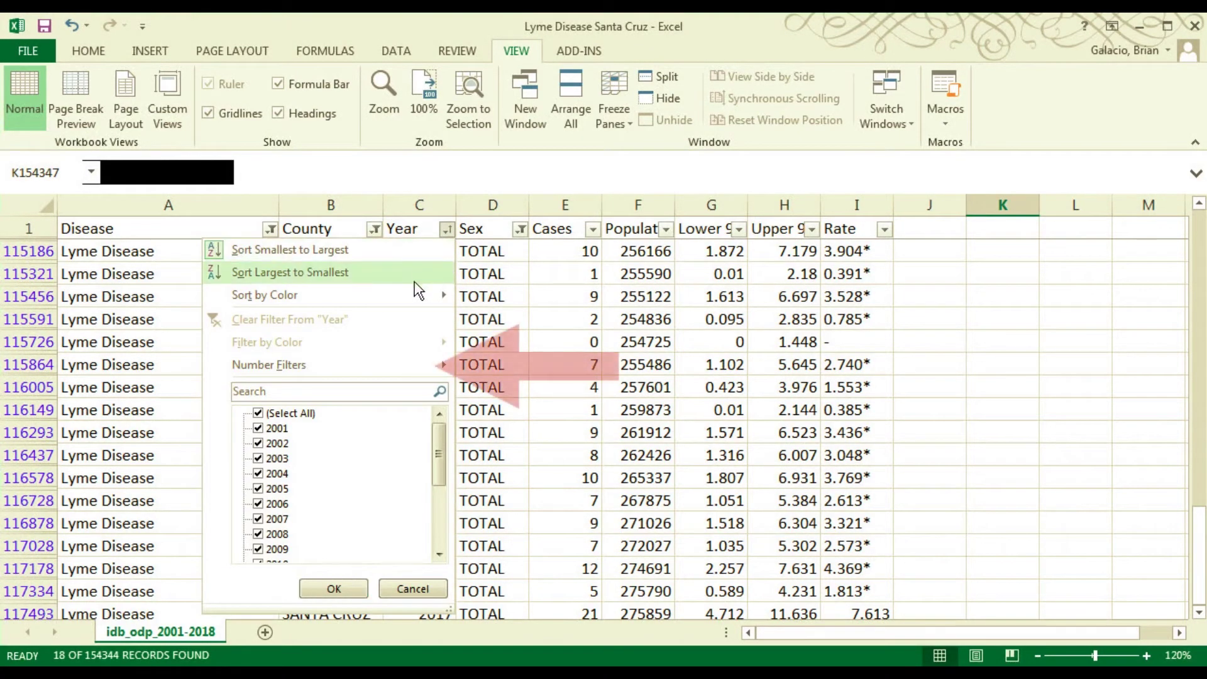
pyautogui.moveTo(410, 368)
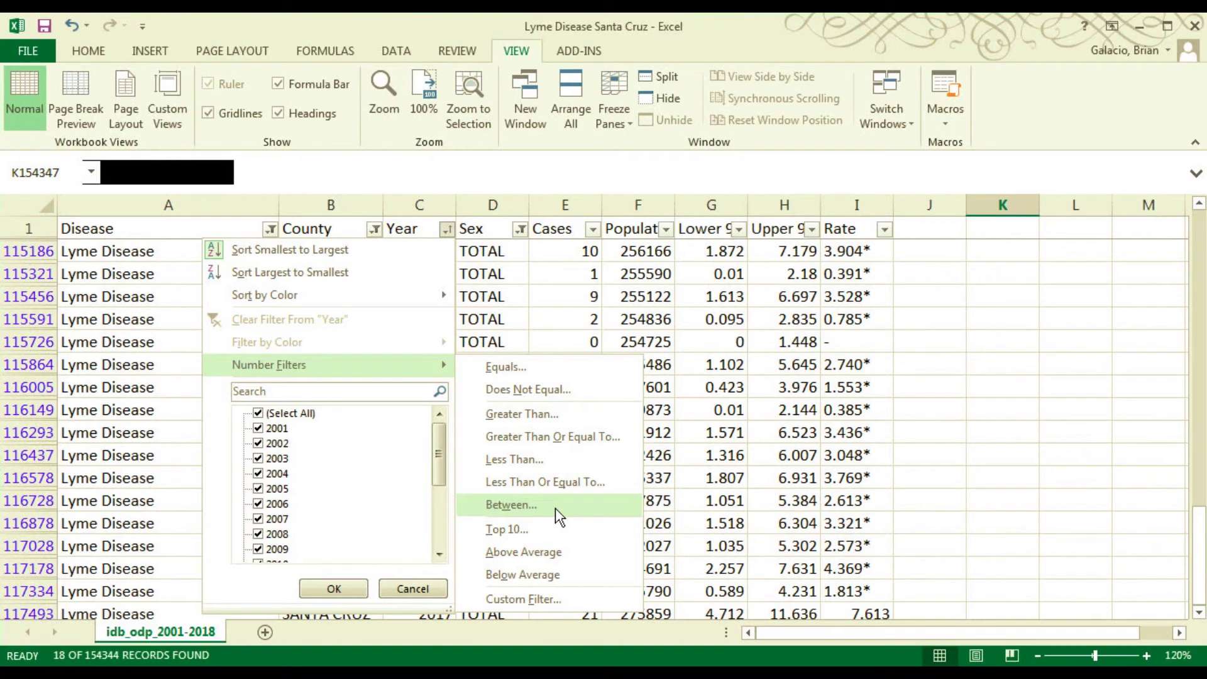
pyautogui.click(556, 509)
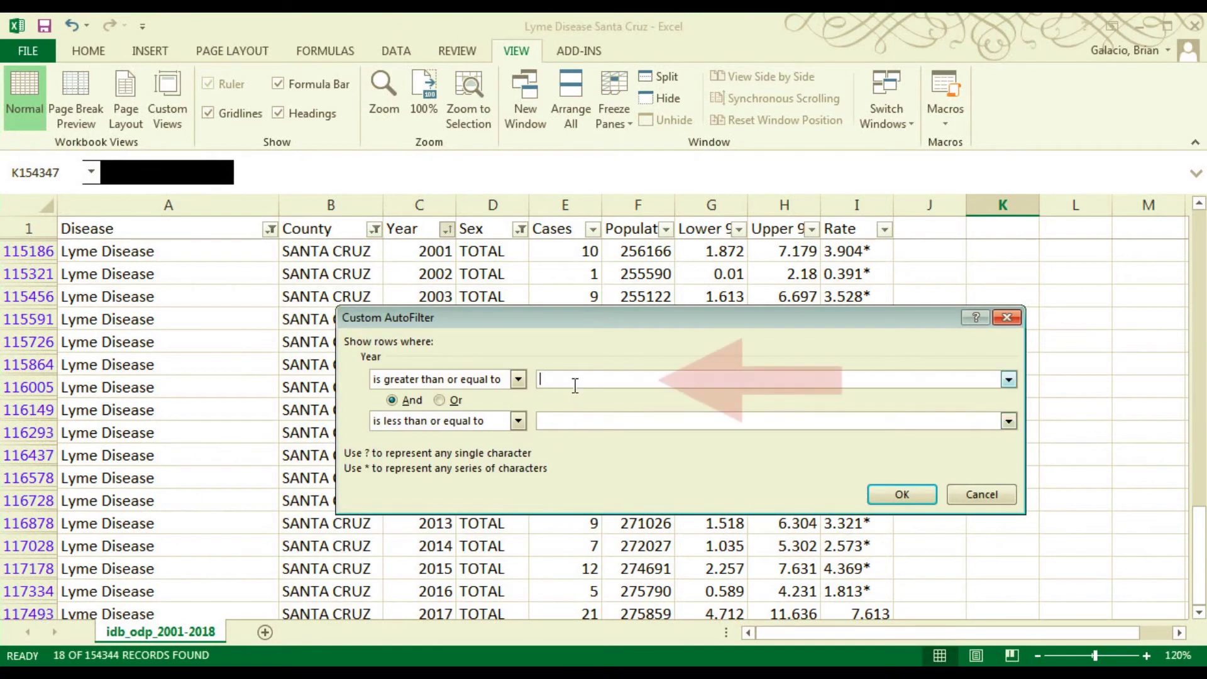
pyautogui.write('2008')
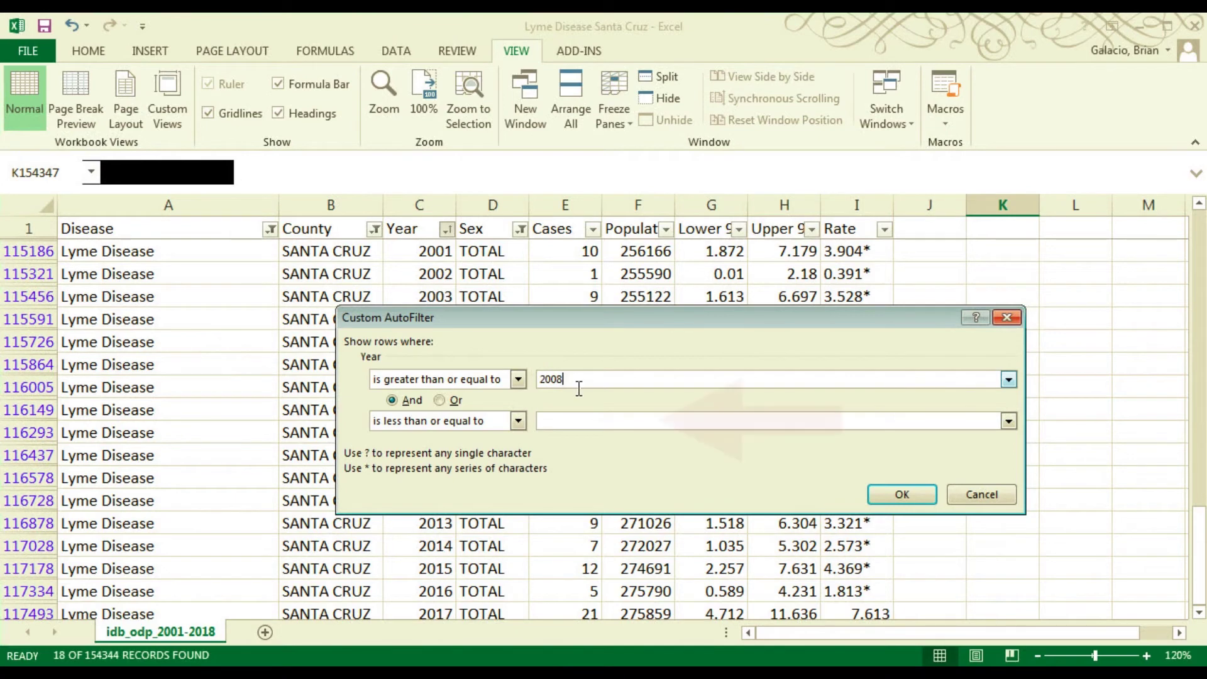
pyautogui.click(573, 421)
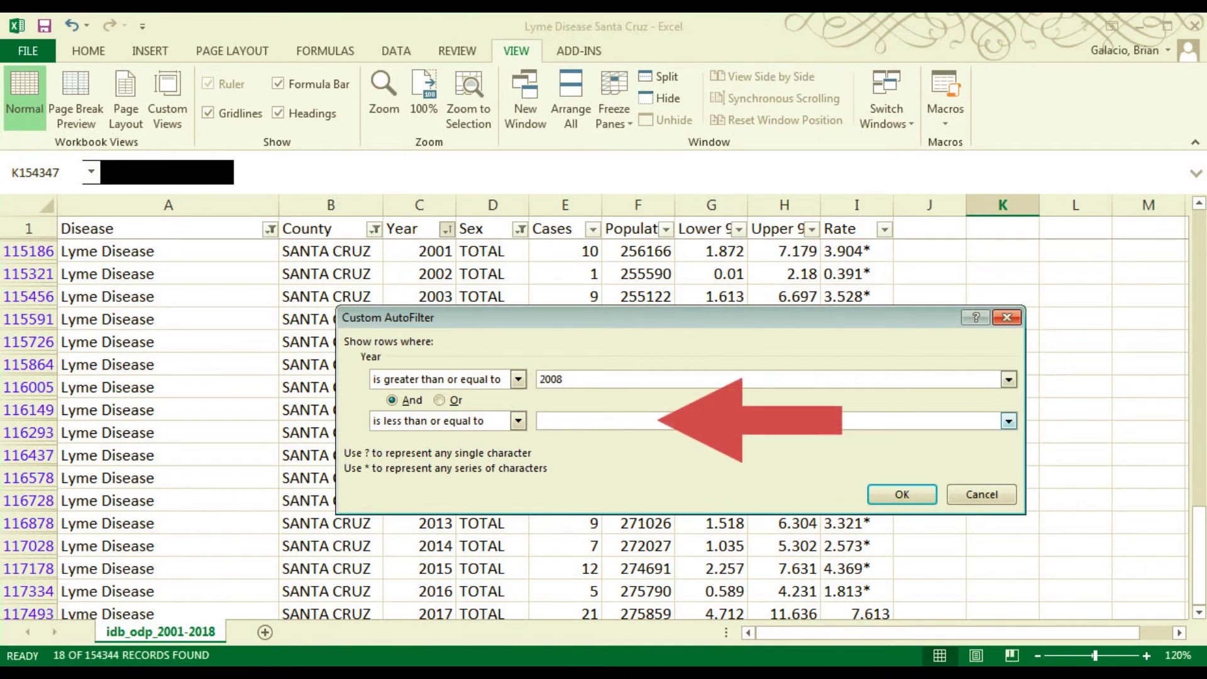
pyautogui.write('2018')
pyautogui.click(879, 497)
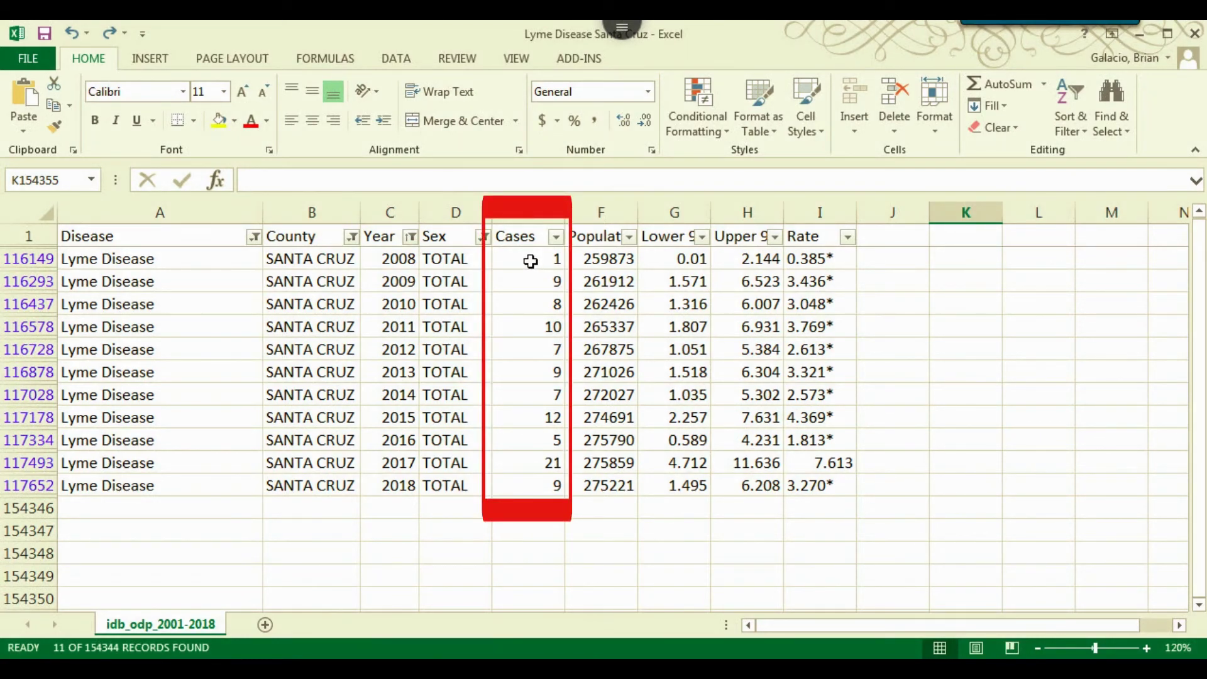
# Step: Insert a 2-D clustered column chart of the Cases values for 2008 to 2018
pyautogui.moveTo(530, 260); pyautogui.dragTo(533, 484)
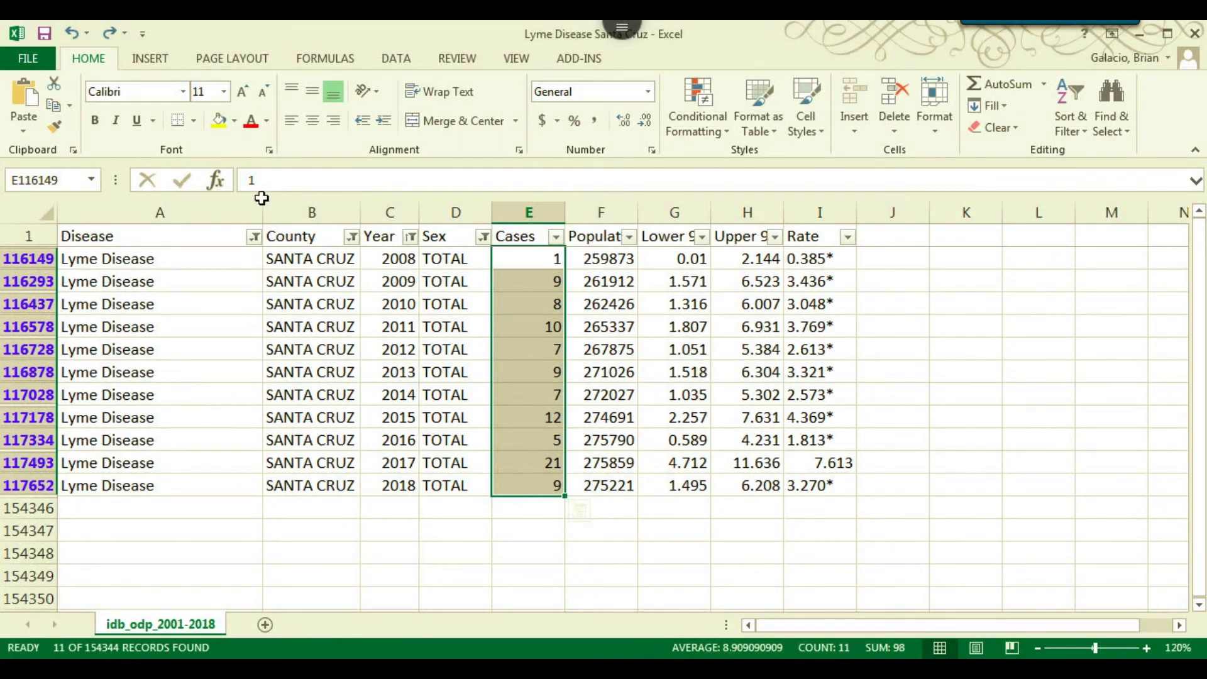
pyautogui.click(143, 58)
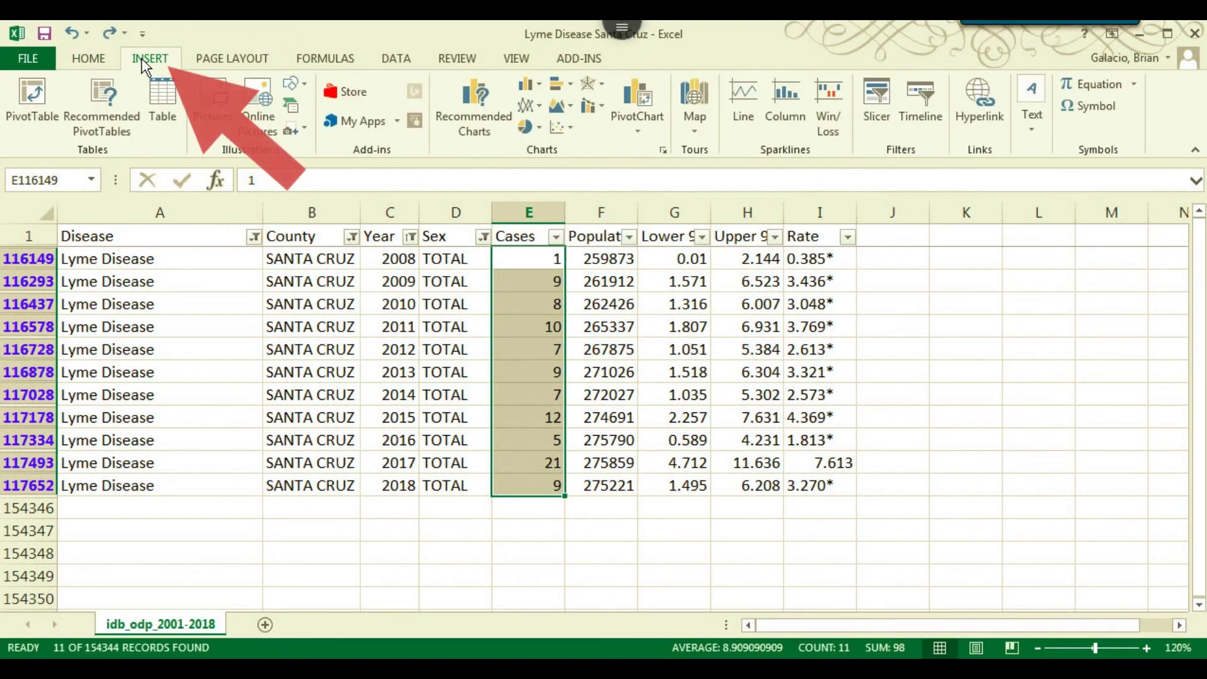
pyautogui.click(526, 85)
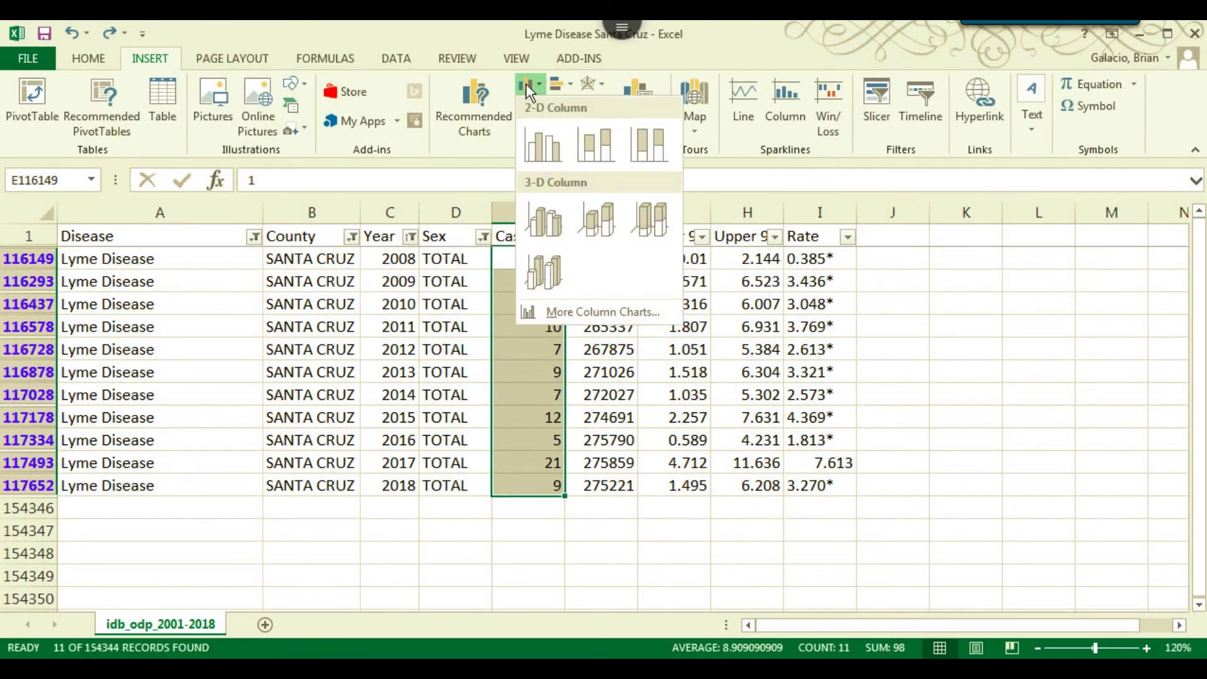
pyautogui.click(543, 145)
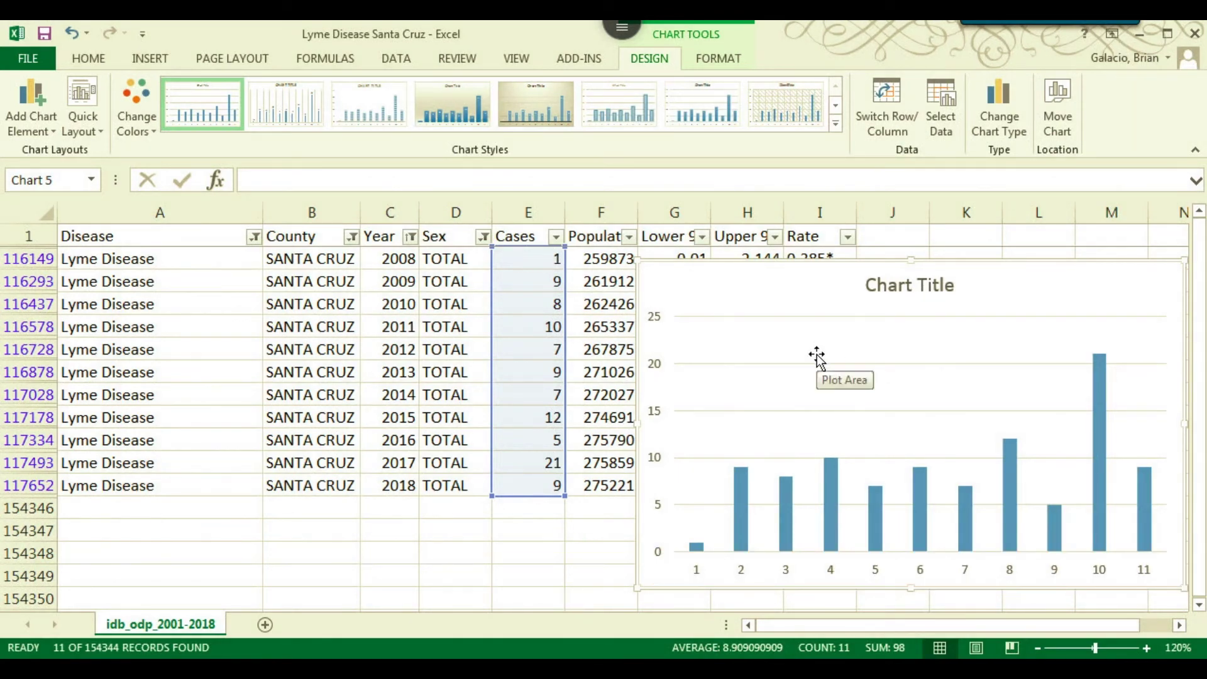
# Step: Set the chart's horizontal axis labels to the Year column cells from 2008 to 2018
pyautogui.rightClick(891, 376)
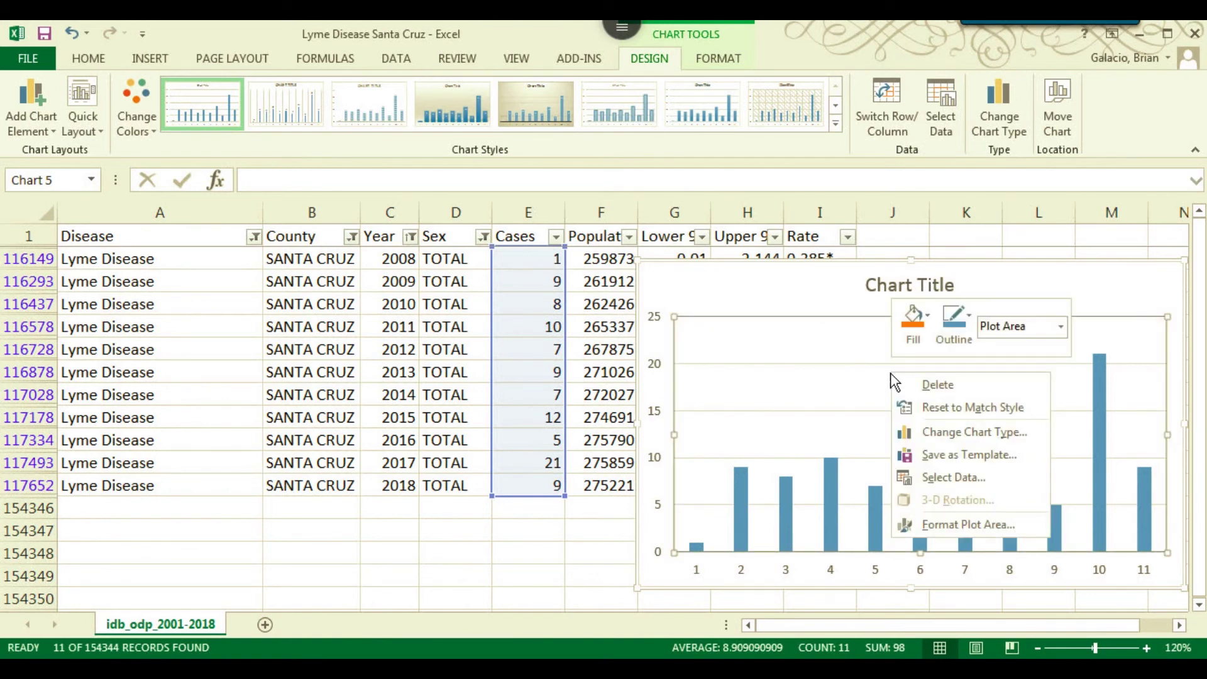
pyautogui.click(944, 476)
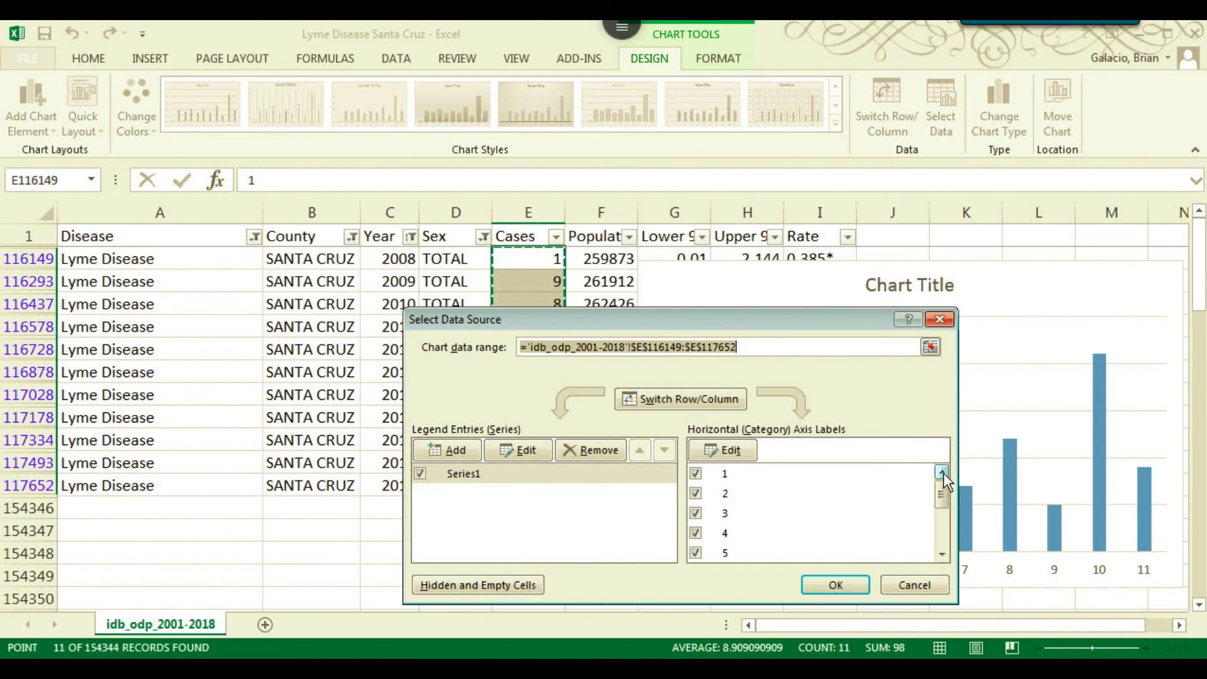
pyautogui.click(729, 452)
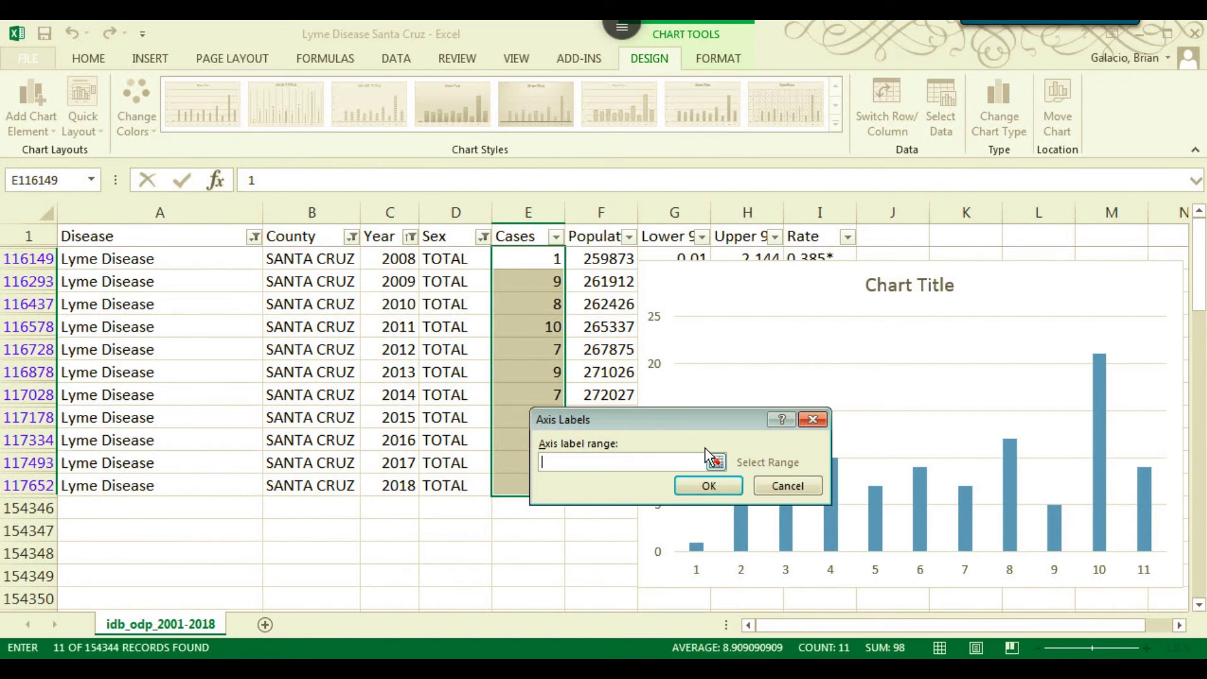
pyautogui.click(379, 268)
pyautogui.moveTo(380, 269); pyautogui.dragTo(397, 483)
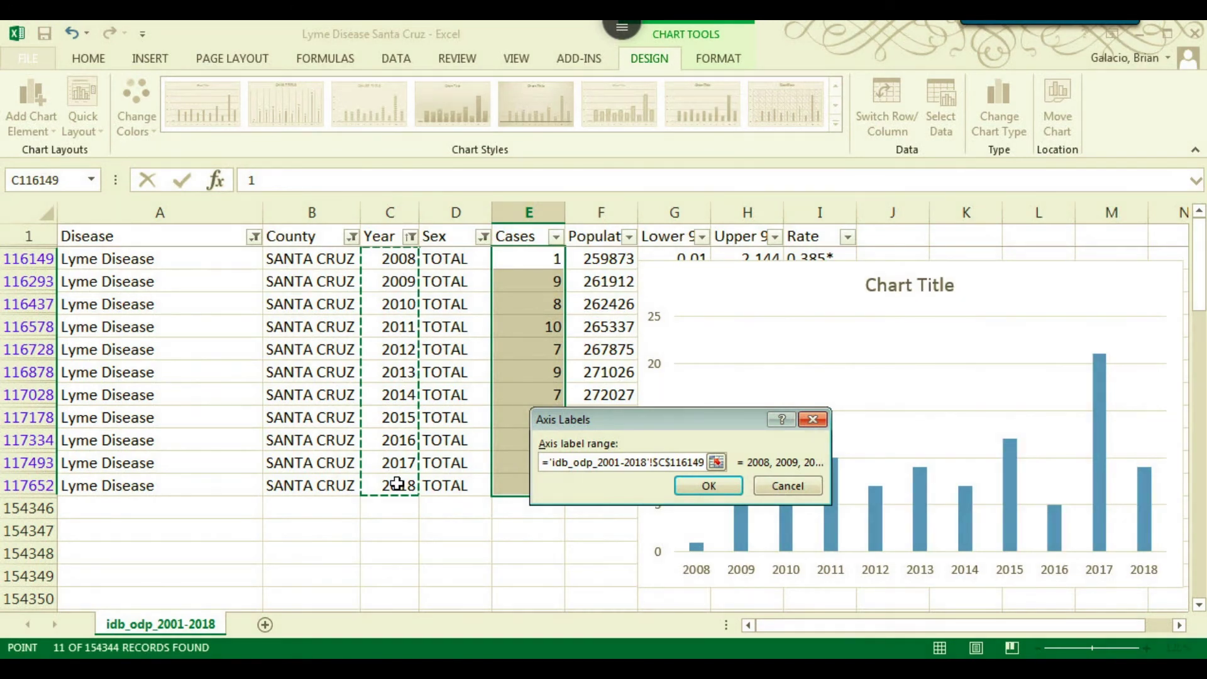
pyautogui.click(704, 486)
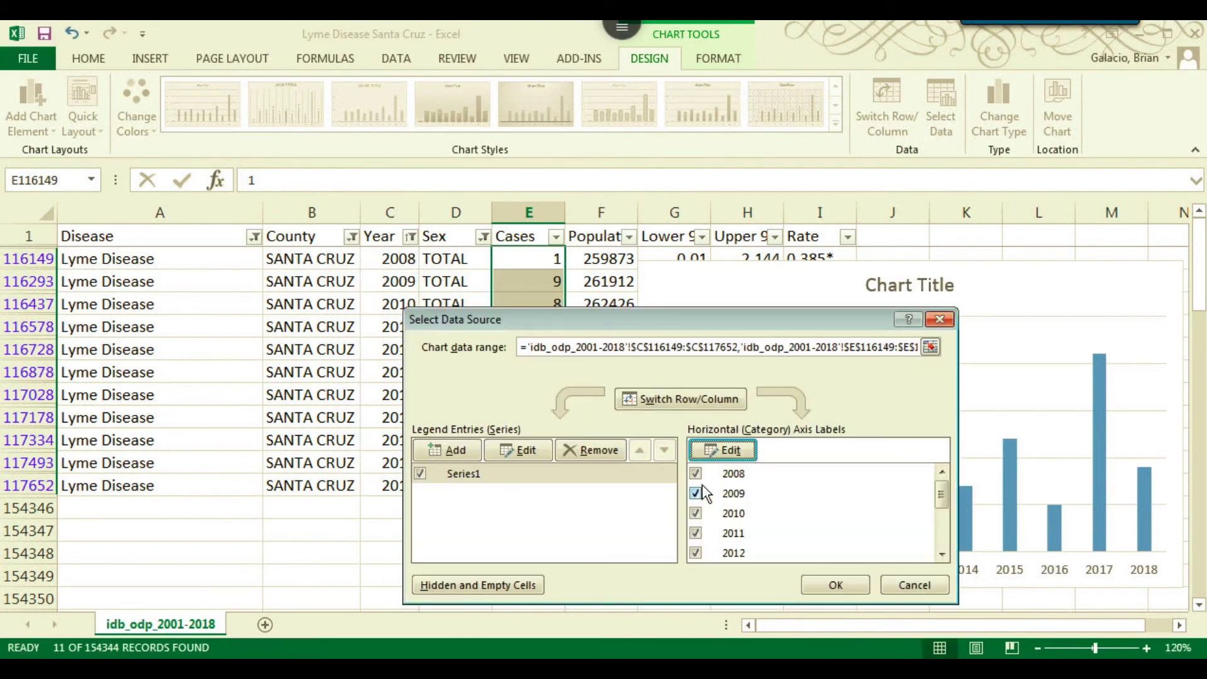
pyautogui.click(834, 591)
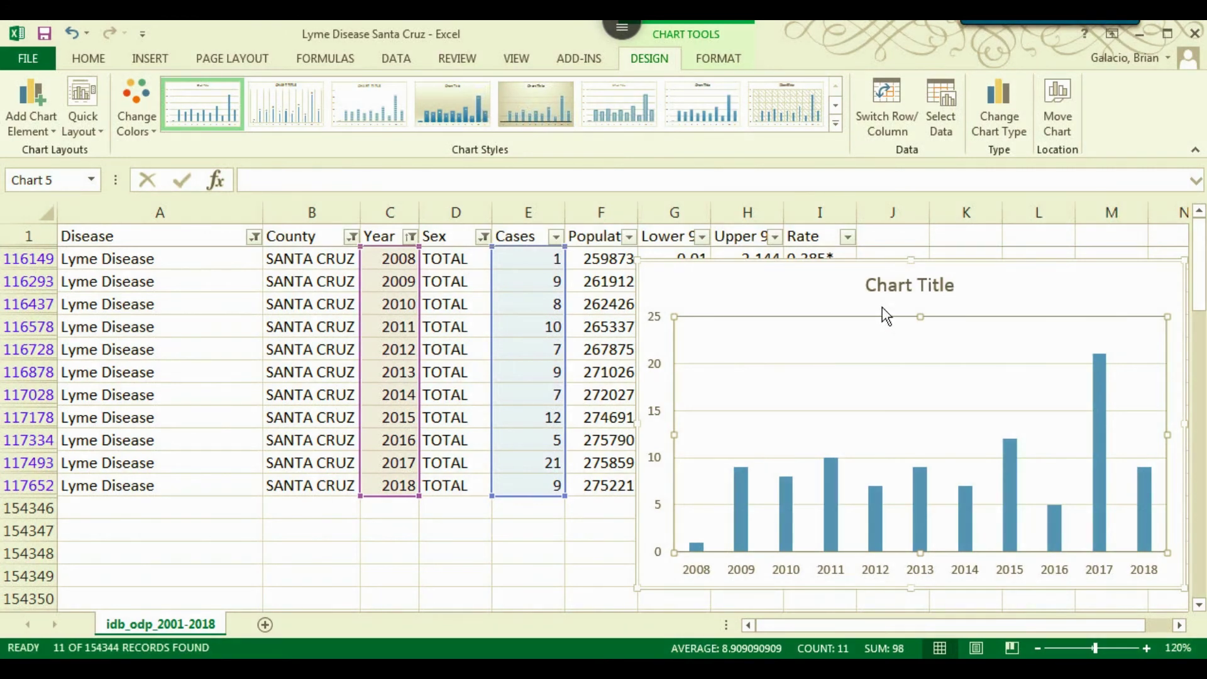
# Step: Replace the chart's placeholder title with "Lyme Disease in Santa Cruz County from 2008 to 2018"
pyautogui.rightClick(889, 288)
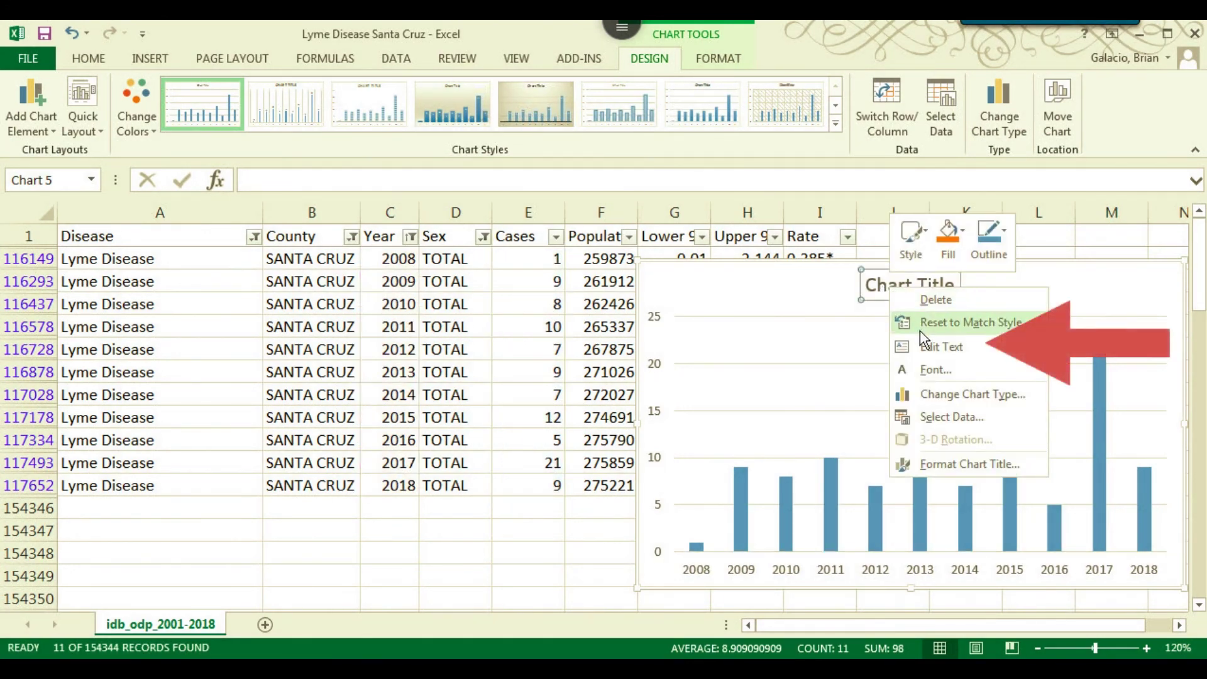
pyautogui.click(933, 347)
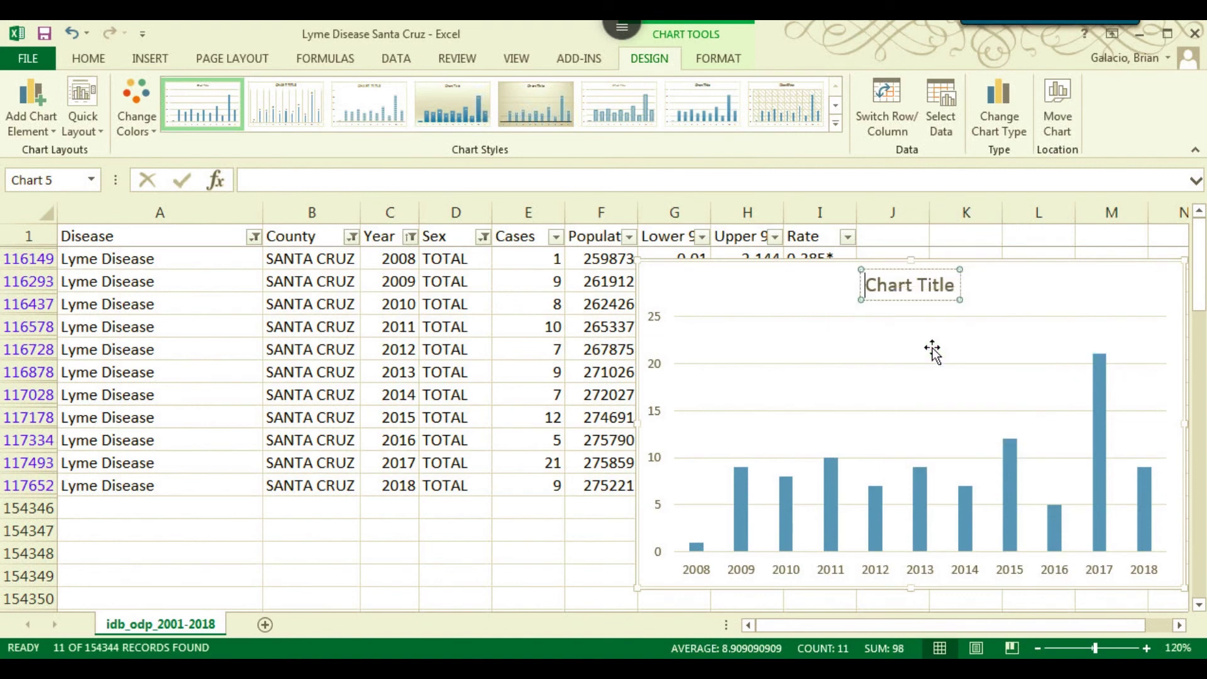
pyautogui.press('Delete')
pyautogui.press('Delete')
pyautogui.press('Delete')
pyautogui.press('Delete')
pyautogui.press('Delete')
pyautogui.press('Delete')
pyautogui.press('Delete')
pyautogui.press('Delete')
pyautogui.press('Delete')
pyautogui.press('Delete')
pyautogui.press('Delete')
pyautogui.write('Lyme D')
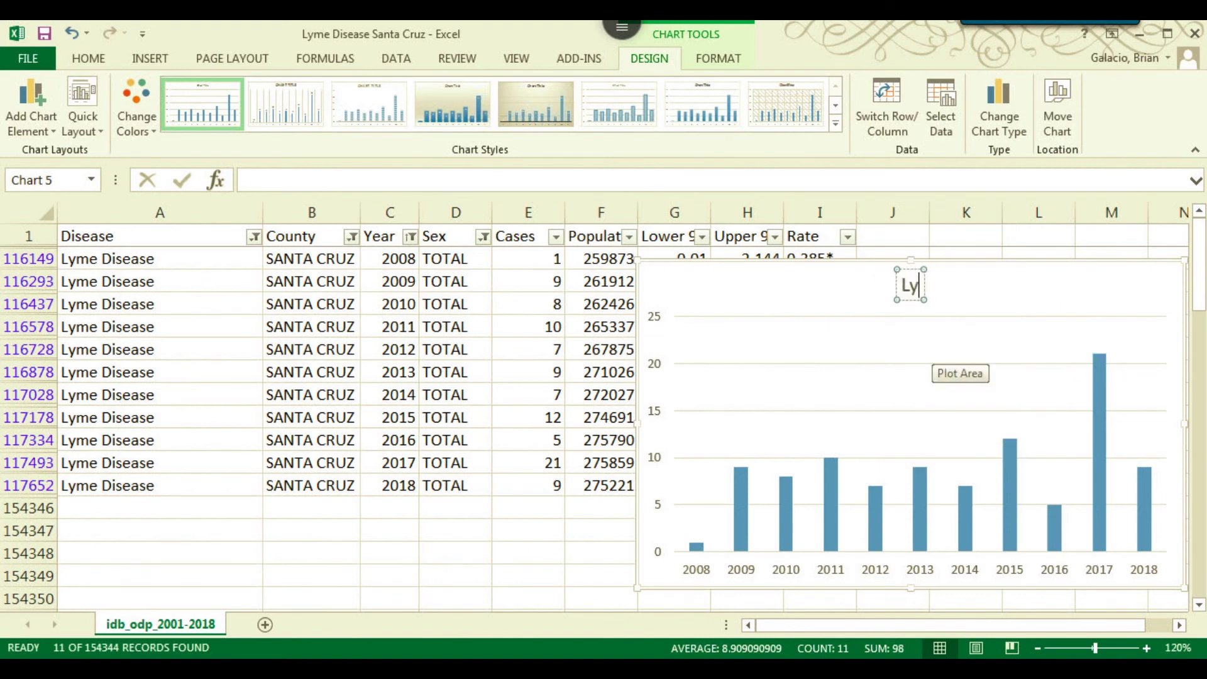
pyautogui.write('isease')
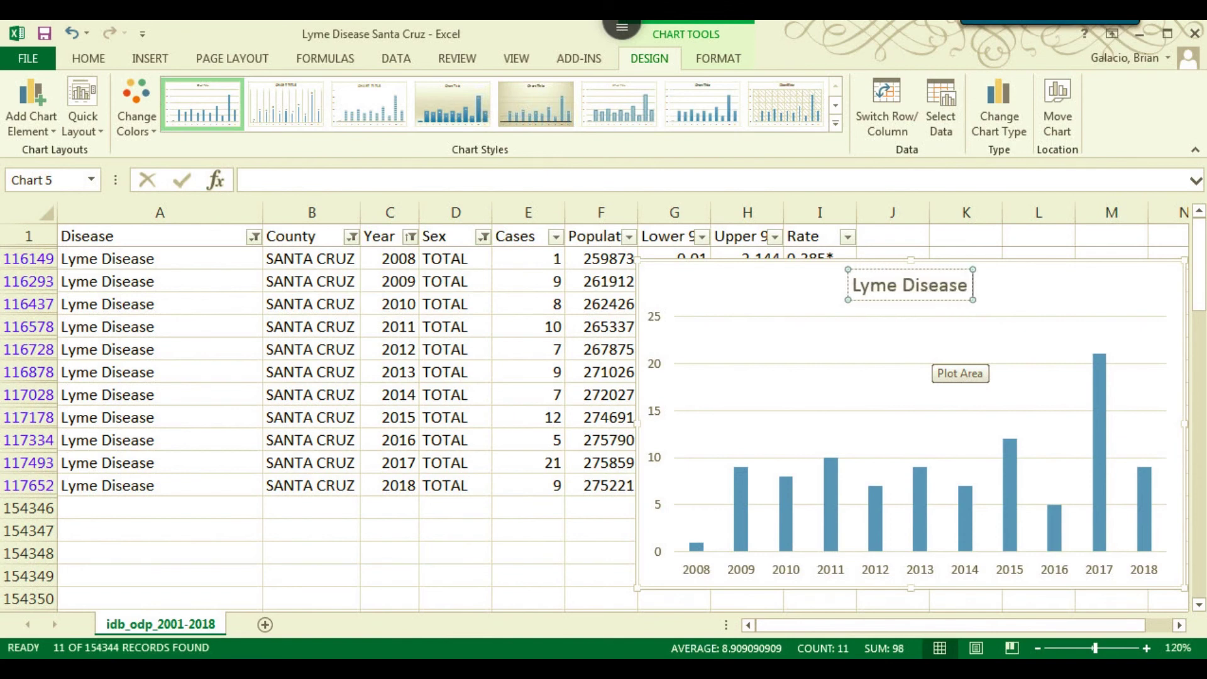
pyautogui.write('in Santa Cruz County from 2008 to 2018')
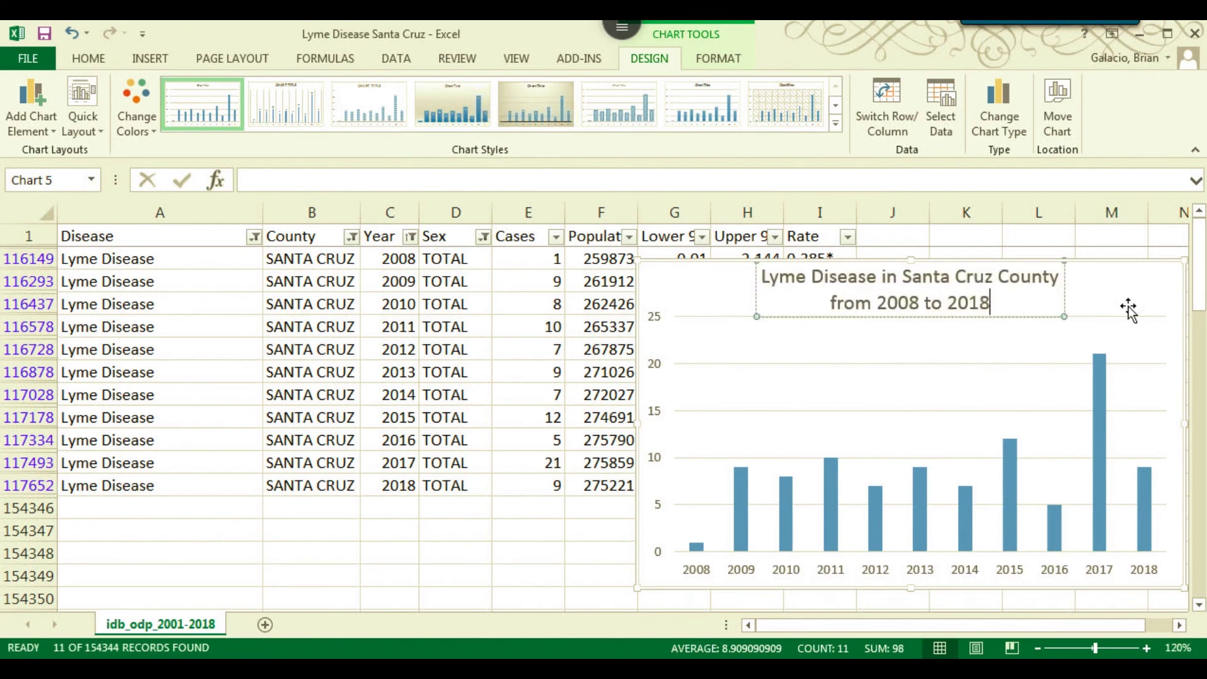
pyautogui.click(1129, 308)
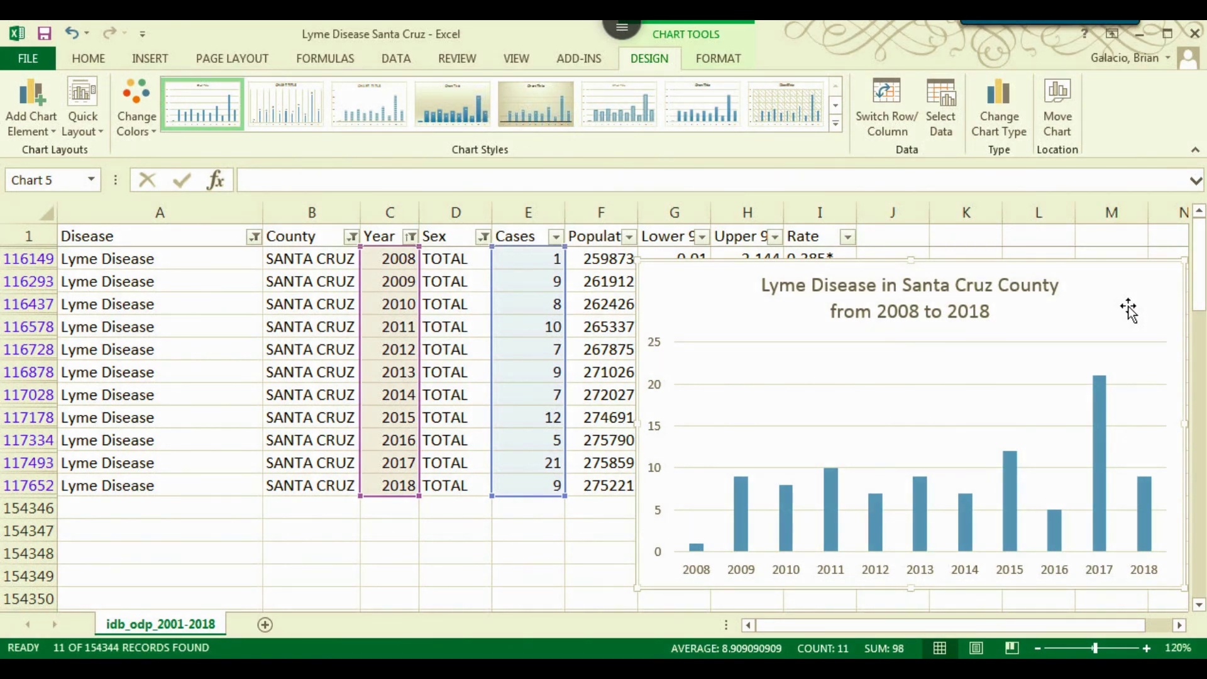
# Step: Cut the finished chart from the worksheet, switch to PowerPoint, and paste it as a picture on the "Lyme Disease Data" slide
pyautogui.rightClick(1124, 264)
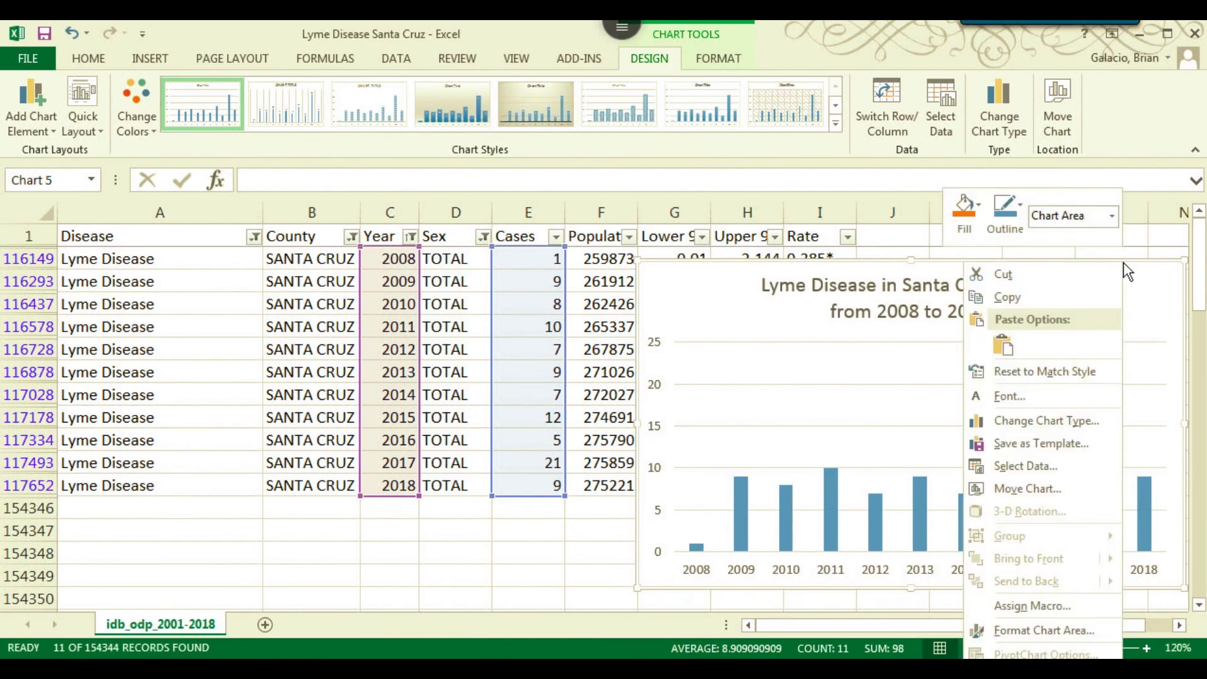
pyautogui.click(1010, 293)
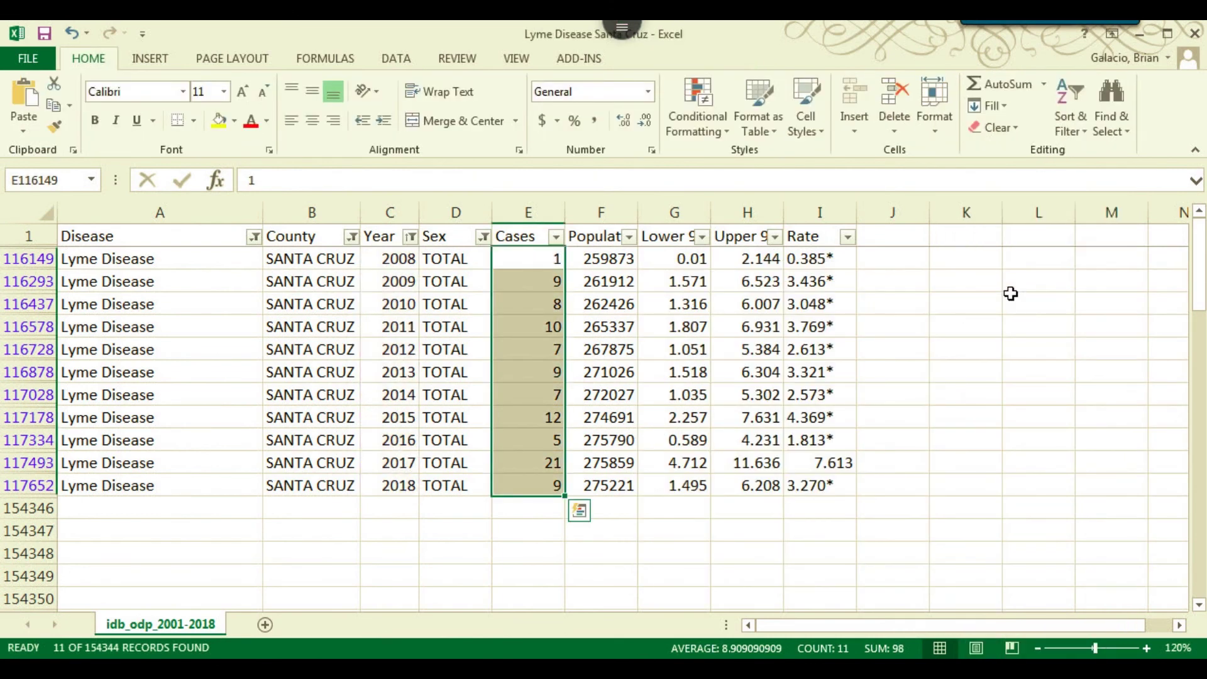
pyautogui.hotkey('alt', 'Tab')
pyautogui.rightClick(681, 391)
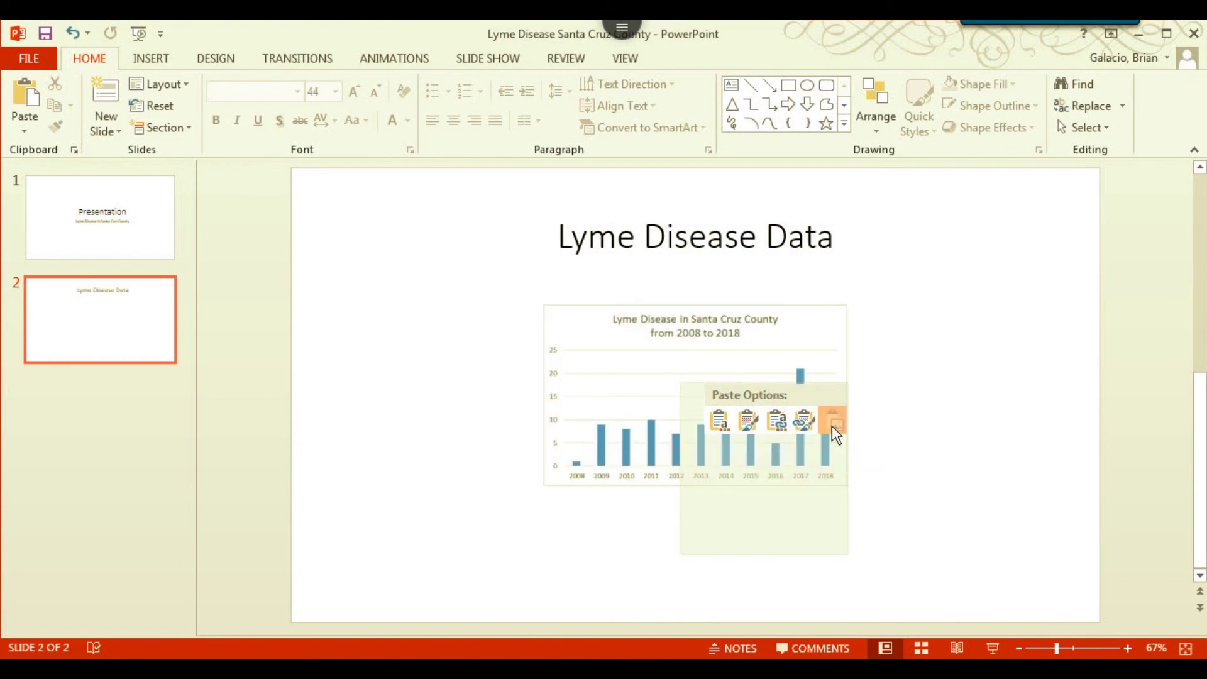
pyautogui.click(832, 425)
pyautogui.click(962, 474)
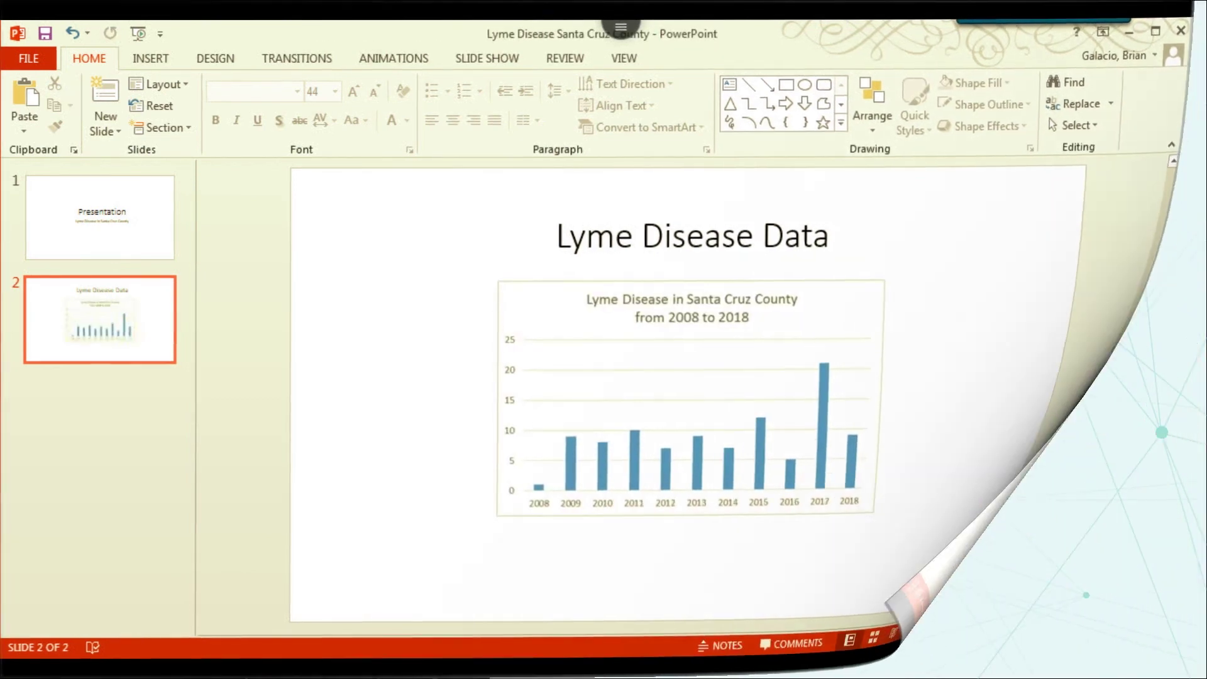